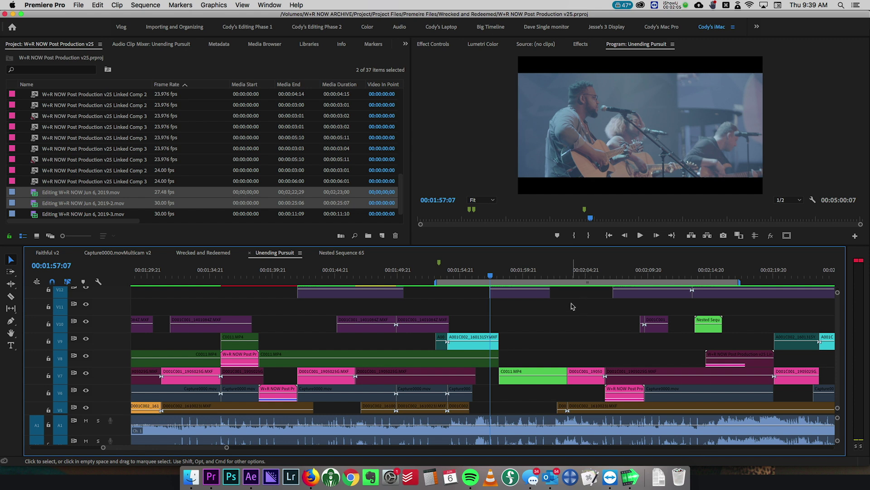
# Duplicate the C0011.MP4 clip onto the video track directly above it.
pyautogui.click(504, 278)
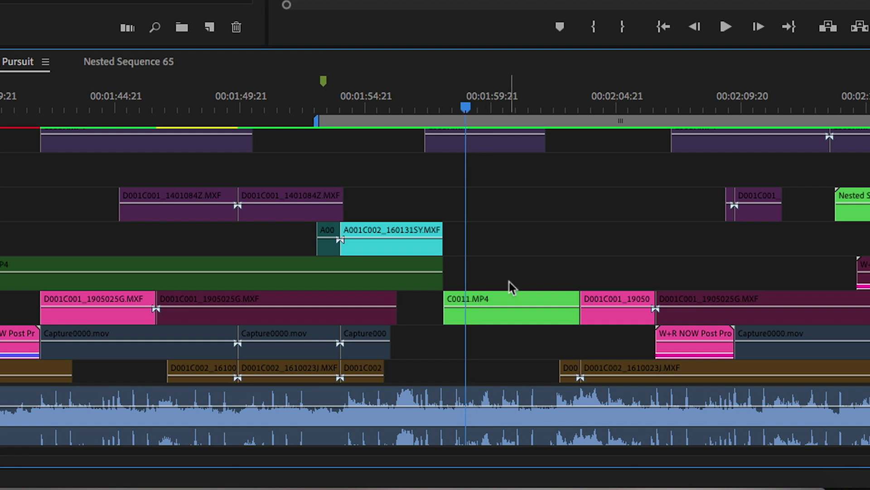
pyautogui.click(539, 373)
pyautogui.moveTo(523, 303); pyautogui.dragTo(521, 272)
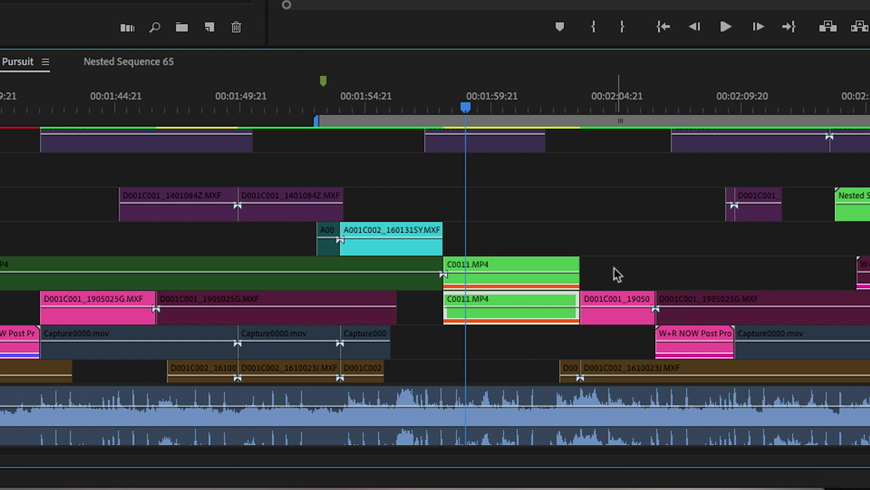
# Disable the lower C0011.MP4 clip and replace the duplicate above it with an After Effects composition.
pyautogui.click(523, 315)
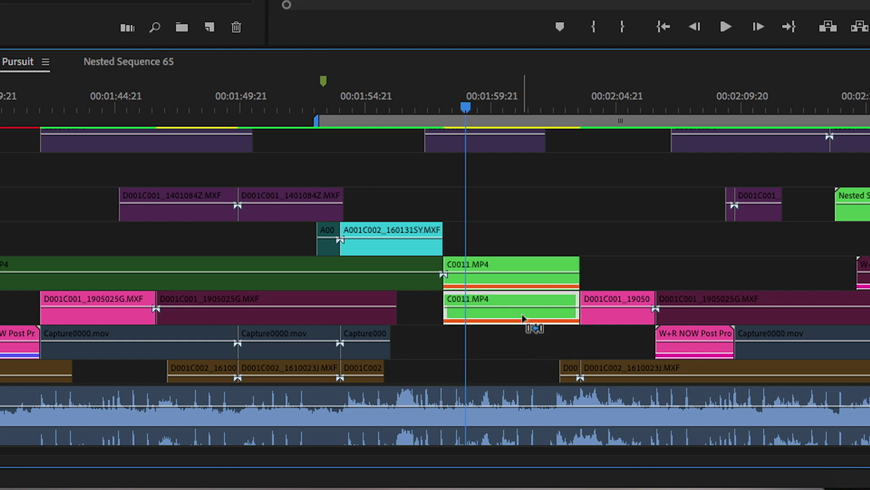
pyautogui.press('shift+super+e')
pyautogui.rightClick(540, 285)
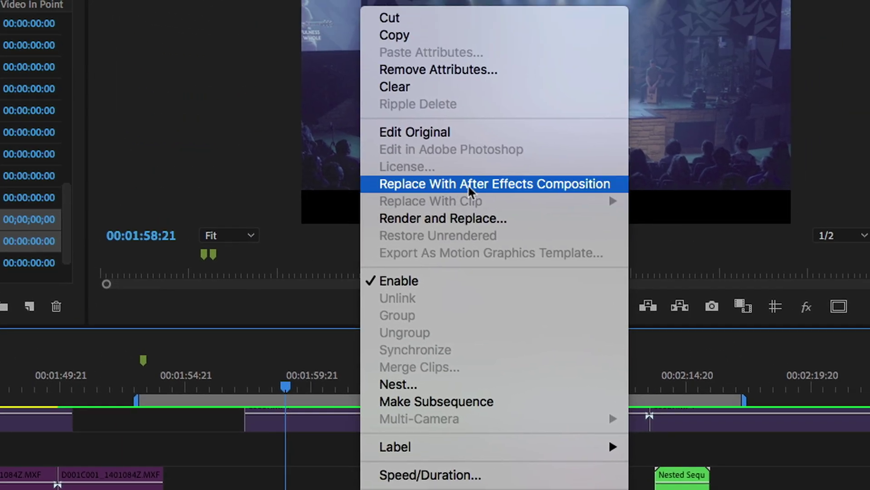
pyautogui.click(608, 185)
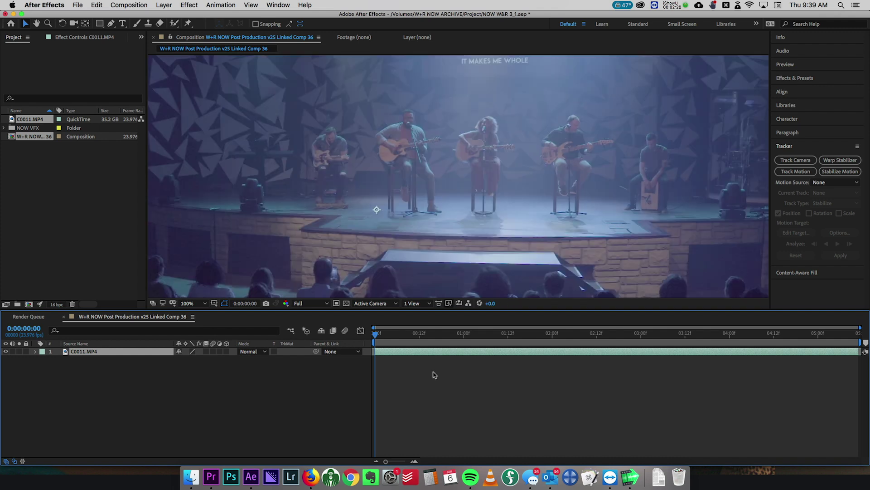
# Draw a closed Pen tool mask around the camera operator beside the stage on the C0011.MP4 layer.
pyautogui.press(',')
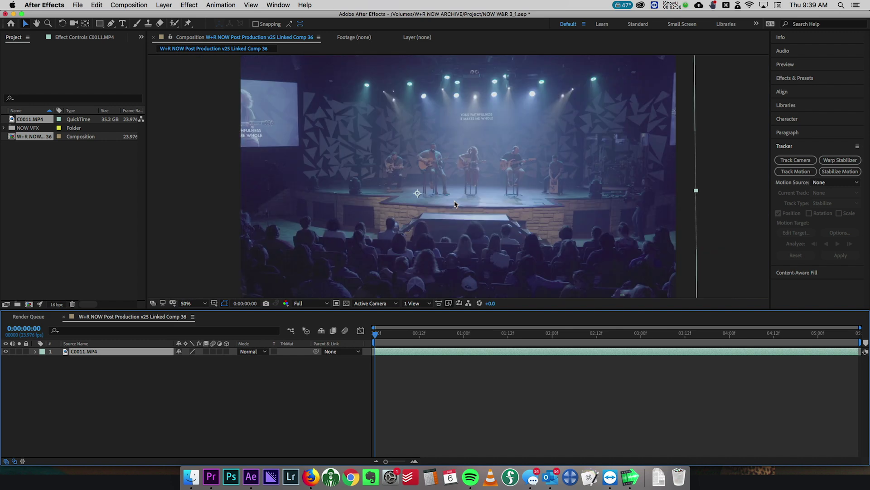
pyautogui.scroll(3, 511, 194)
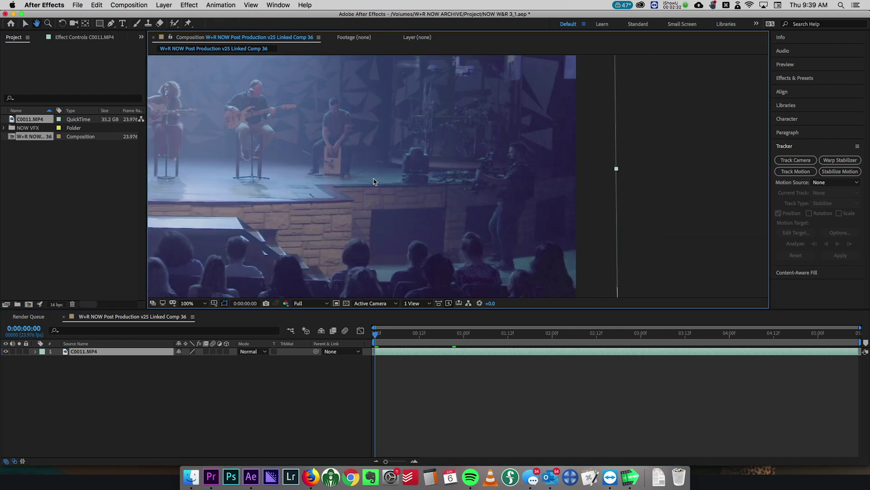
pyautogui.press('g')
pyautogui.click(471, 183)
pyautogui.click(497, 155)
pyautogui.click(529, 88)
pyautogui.click(577, 77)
pyautogui.click(606, 76)
pyautogui.click(623, 102)
pyautogui.click(654, 121)
pyautogui.click(632, 213)
pyautogui.scroll(-5, 617, 229)
pyautogui.click(633, 79)
pyautogui.click(620, 121)
pyautogui.click(613, 158)
pyautogui.click(618, 192)
pyautogui.moveTo(598, 204); pyautogui.dragTo(591, 217)
pyautogui.click(581, 229)
pyautogui.click(543, 178)
pyautogui.click(547, 144)
pyautogui.scroll(4, 551, 226)
pyautogui.click(552, 220)
pyautogui.click(562, 188)
pyautogui.click(564, 170)
pyautogui.click(536, 174)
pyautogui.click(501, 157)
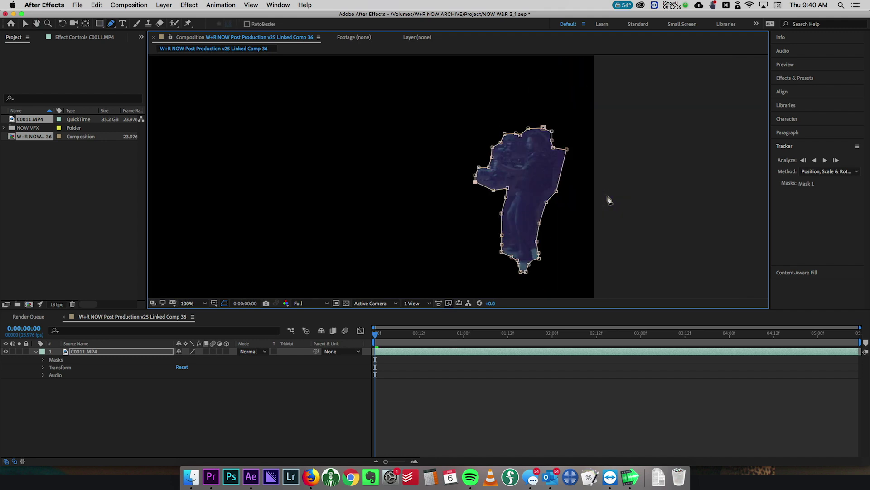
# Set Mask 1's mode to None and start keyframing its Mask Path at the first frame.
pyautogui.click(44, 360)
pyautogui.click(51, 367)
pyautogui.click(190, 367)
pyautogui.click(186, 368)
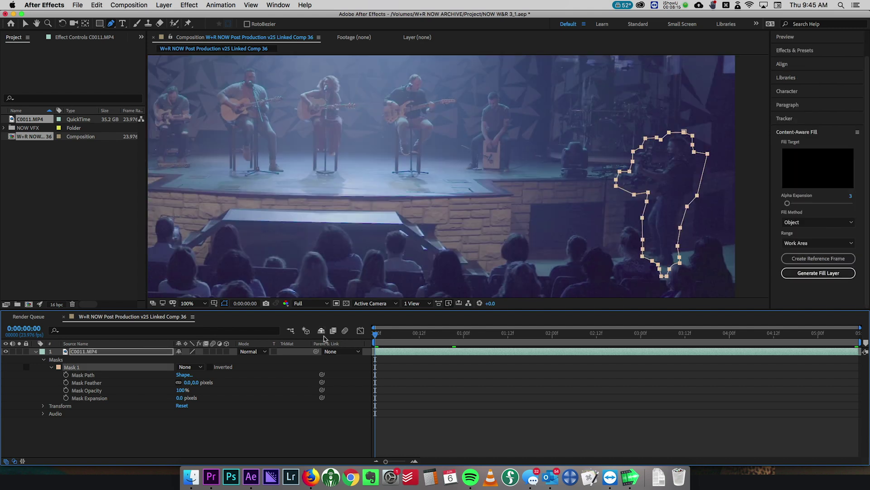
pyautogui.click(66, 375)
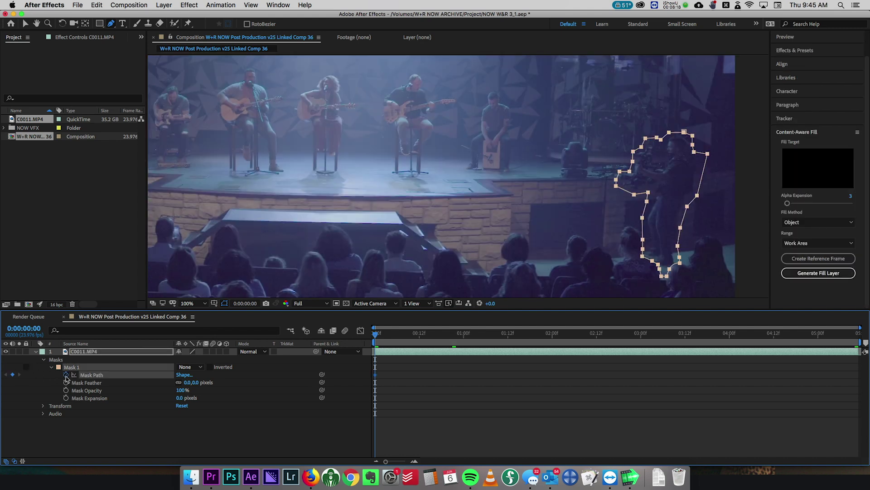
# Go to 0:00:05:10 and move the whole of Mask 1 over the camera operator.
pyautogui.moveTo(376, 335); pyautogui.dragTo(855, 334)
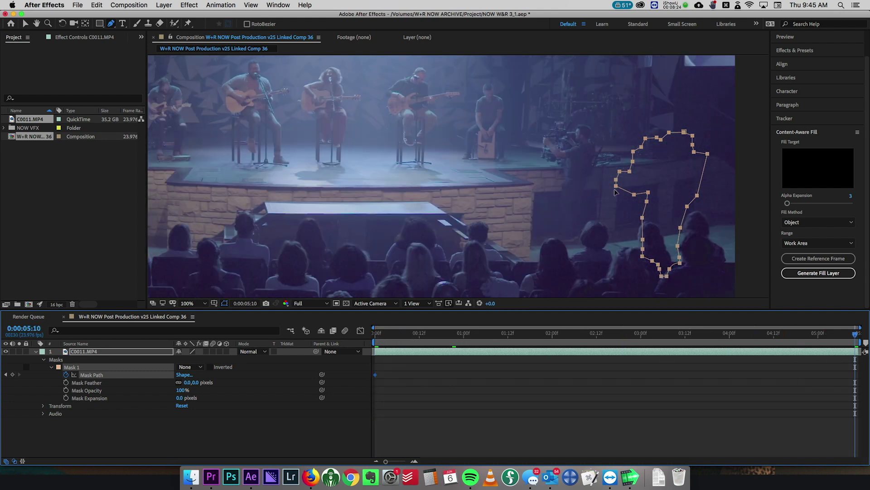
pyautogui.press('.')
pyautogui.moveTo(617, 194); pyautogui.dragTo(570, 131)
pyautogui.press('`')
pyautogui.press('super+z')
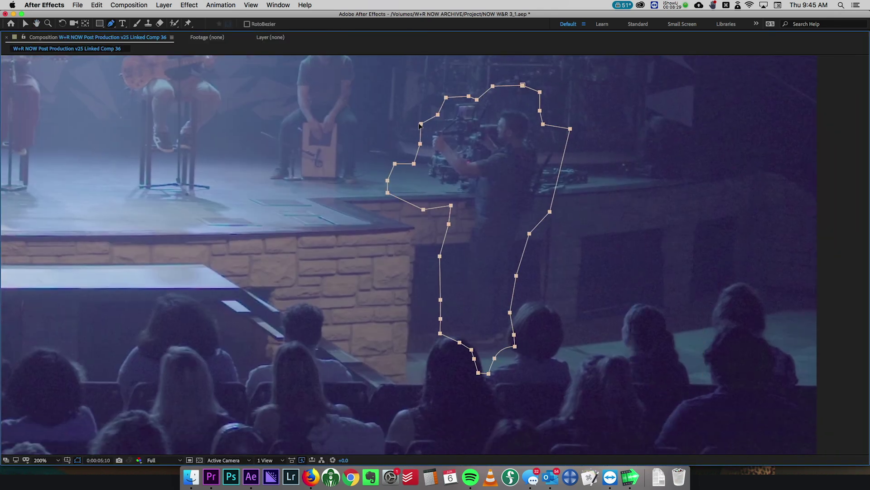
# Reshape Mask 1's points to fit the camera operator's outline at 0:00:05:10.
pyautogui.moveTo(447, 255); pyautogui.dragTo(456, 253)
pyautogui.moveTo(447, 299); pyautogui.dragTo(452, 291)
pyautogui.moveTo(496, 372); pyautogui.dragTo(519, 349)
pyautogui.moveTo(516, 312); pyautogui.dragTo(532, 300)
pyautogui.moveTo(536, 232); pyautogui.dragTo(531, 234)
pyautogui.moveTo(556, 211); pyautogui.dragTo(546, 211)
pyautogui.moveTo(577, 129); pyautogui.dragTo(568, 149)
pyautogui.moveTo(550, 124); pyautogui.dragTo(558, 139)
pyautogui.moveTo(530, 85); pyautogui.dragTo(535, 105)
pyautogui.moveTo(500, 85); pyautogui.dragTo(500, 103)
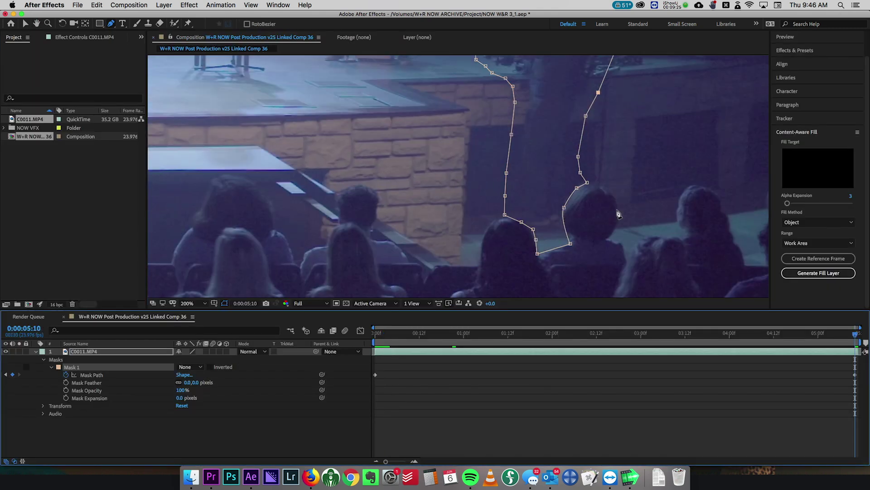
# Adjust Mask 1's shape around the camera operator at 0:00:02:18 to add a Mask Path keyframe.
pyautogui.moveTo(639, 199); pyautogui.dragTo(557, 190)
pyautogui.moveTo(657, 109); pyautogui.dragTo(610, 78)
pyautogui.moveTo(526, 91); pyautogui.dragTo(519, 94)
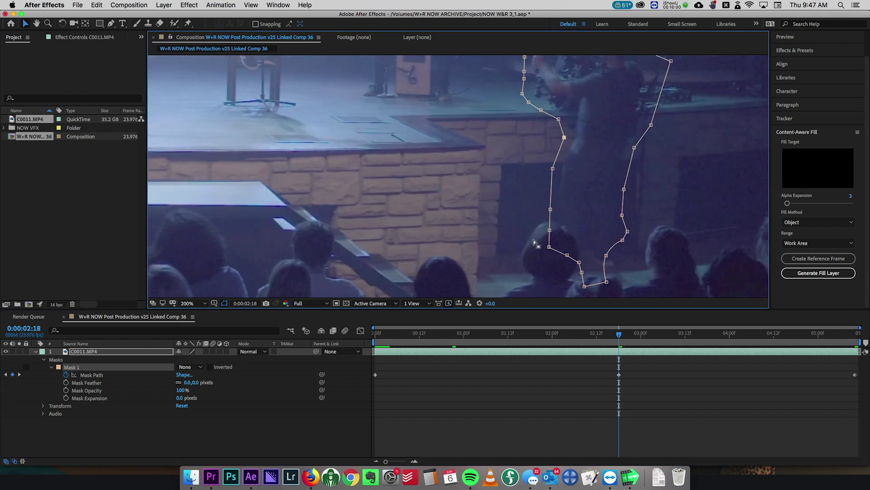
pyautogui.moveTo(530, 247); pyautogui.dragTo(635, 234)
pyautogui.moveTo(606, 282); pyautogui.dragTo(629, 268)
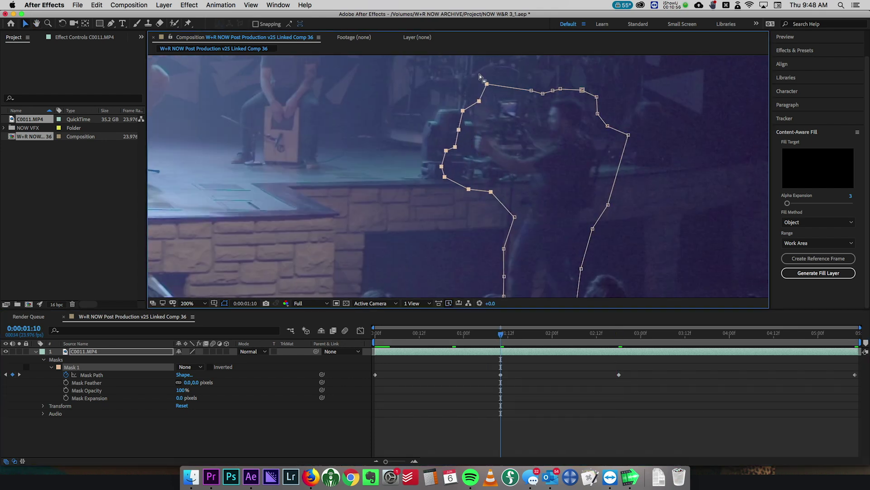
# Refine Mask 1's points around the camera operator at 0:00:01:10.
pyautogui.moveTo(589, 93); pyautogui.dragTo(595, 100)
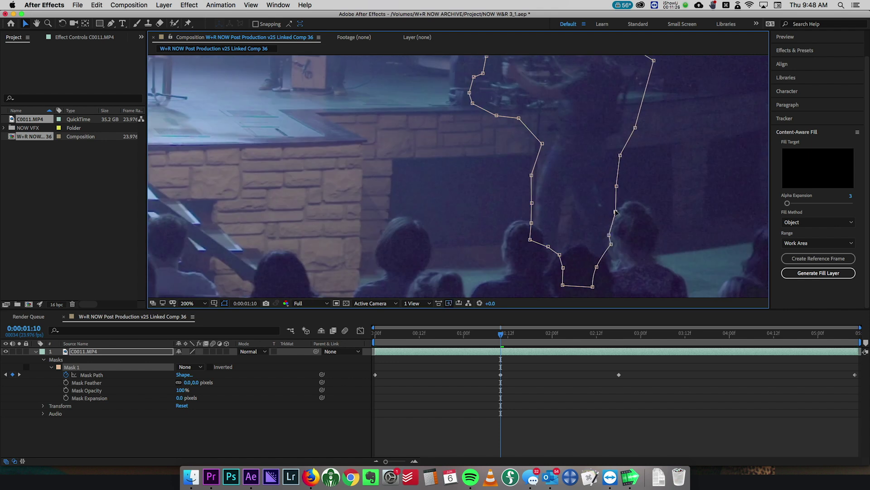
pyautogui.moveTo(603, 247); pyautogui.dragTo(625, 186)
pyautogui.moveTo(565, 282); pyautogui.dragTo(567, 246)
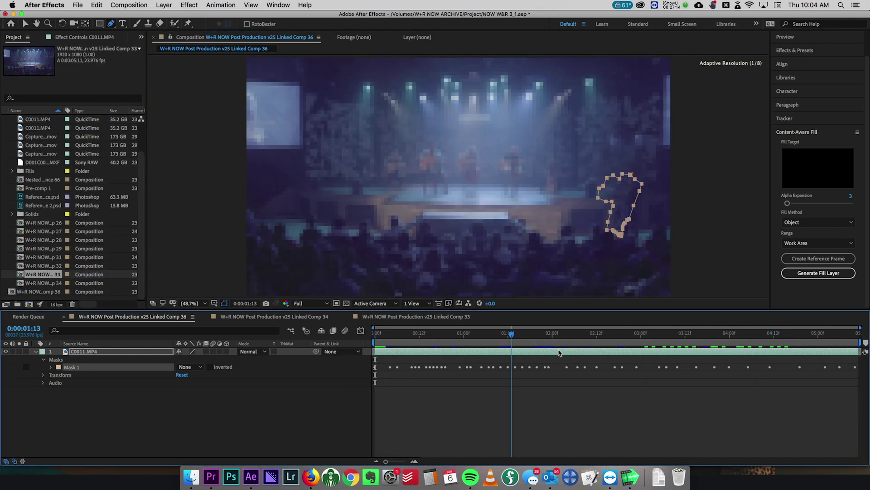
# Create a Content-Aware Fill reference frame from the composition's first frame.
pyautogui.press('Home')
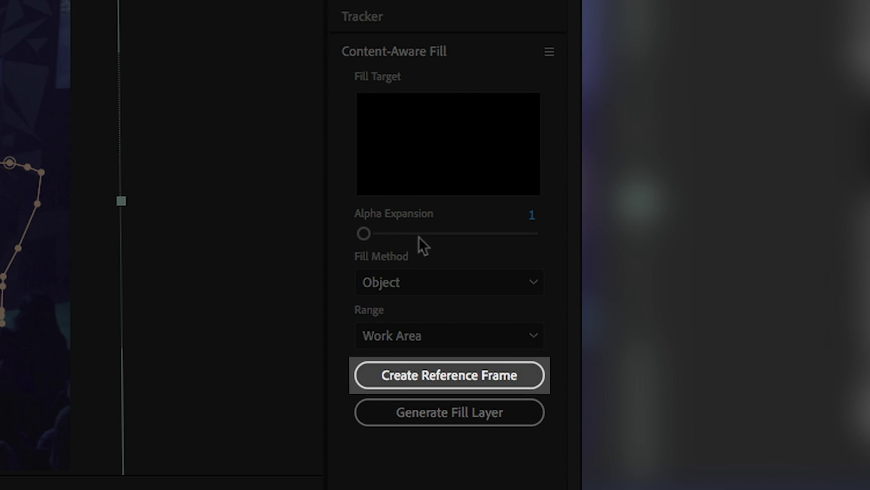
pyautogui.click(438, 380)
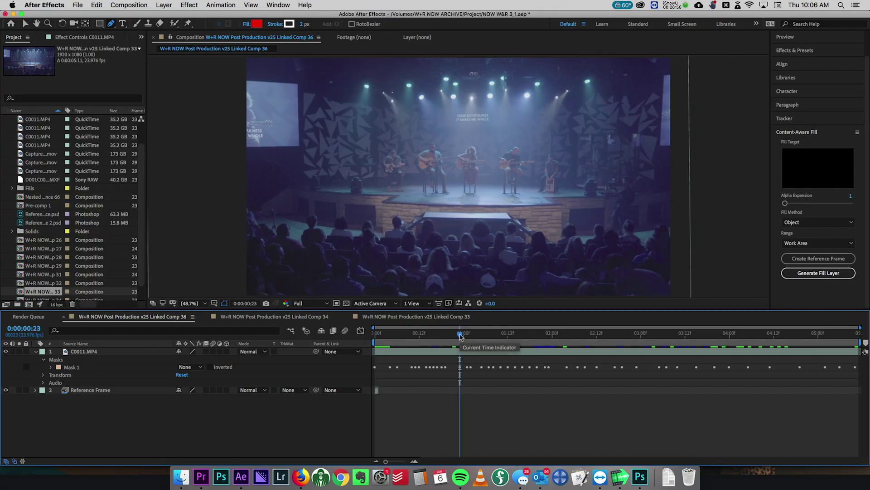
# Find a frame where the area behind the camera operator is usable and save the 0:00:02:03 frame as a still.
pyautogui.moveTo(461, 335); pyautogui.dragTo(378, 334)
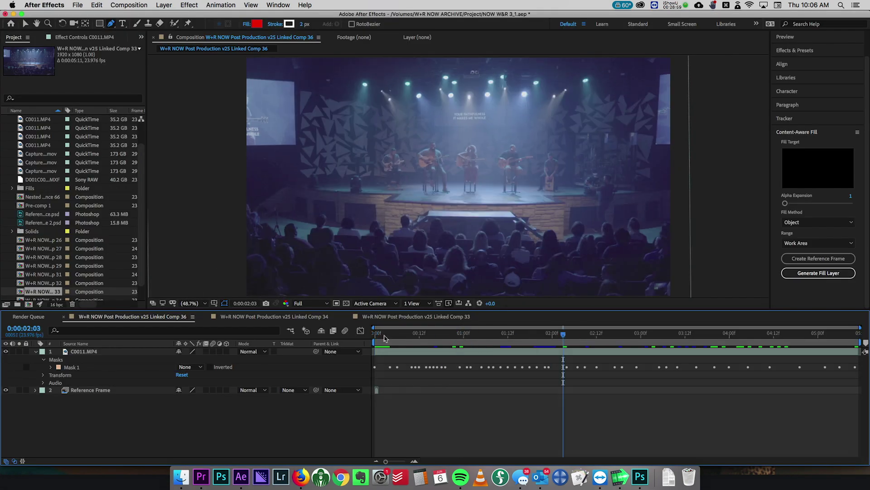
pyautogui.click(563, 334)
pyautogui.click(130, 5)
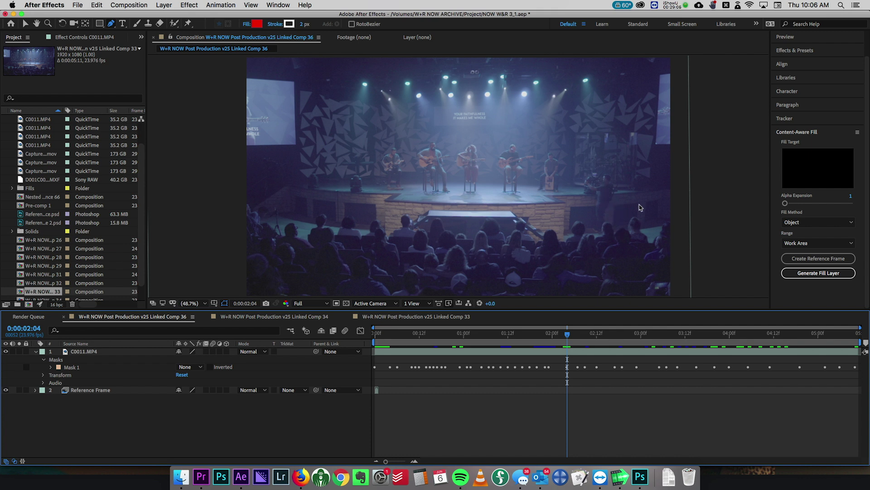
pyautogui.click(382, 335)
pyautogui.click(564, 335)
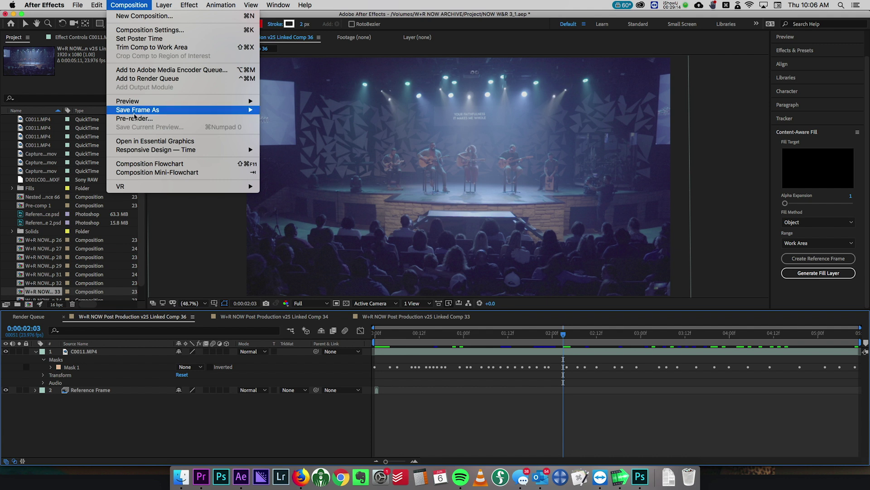
pyautogui.click(281, 112)
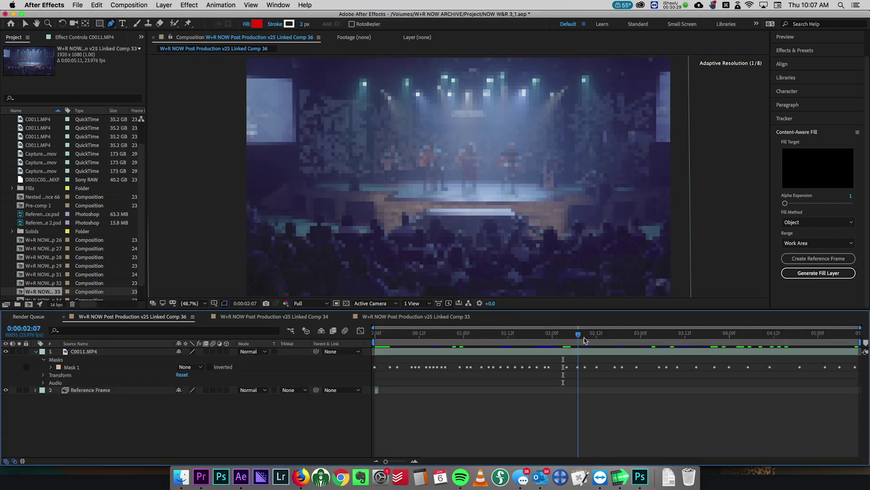
# Save the composition's frame at 0:00:03:08 as a still.
pyautogui.click(129, 5)
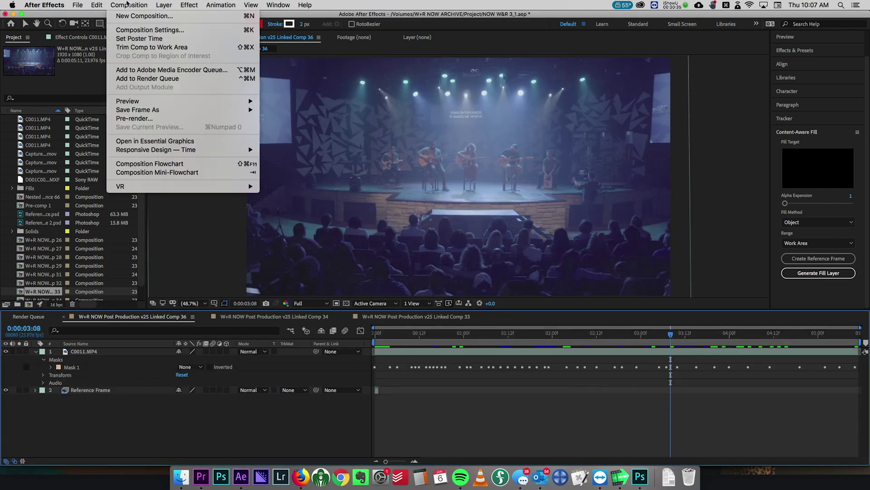
pyautogui.moveTo(247, 109)
pyautogui.click(290, 114)
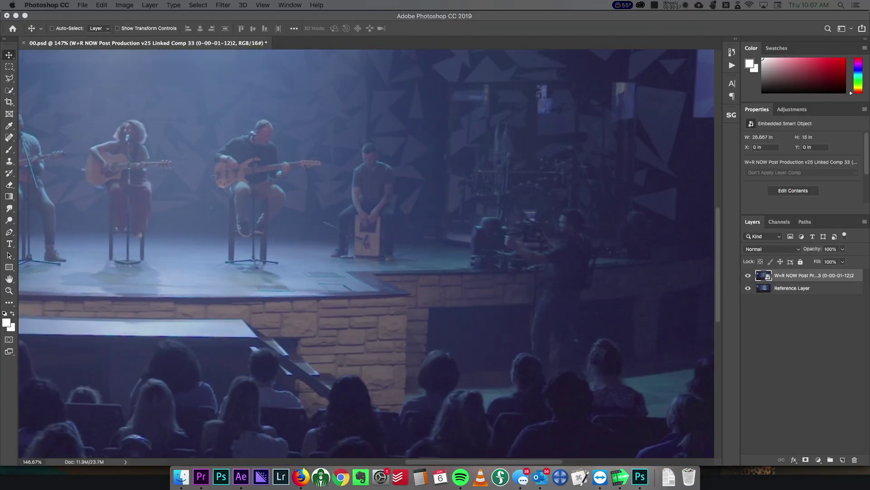
# In Photoshop, place the 0-00-05-10 still as a new layer in 00.psd.
pyautogui.scroll(-3, 553, 339)
pyautogui.moveTo(551, 290); pyautogui.dragTo(473, 280)
pyautogui.press('Return')
pyautogui.scroll(5, 493, 269)
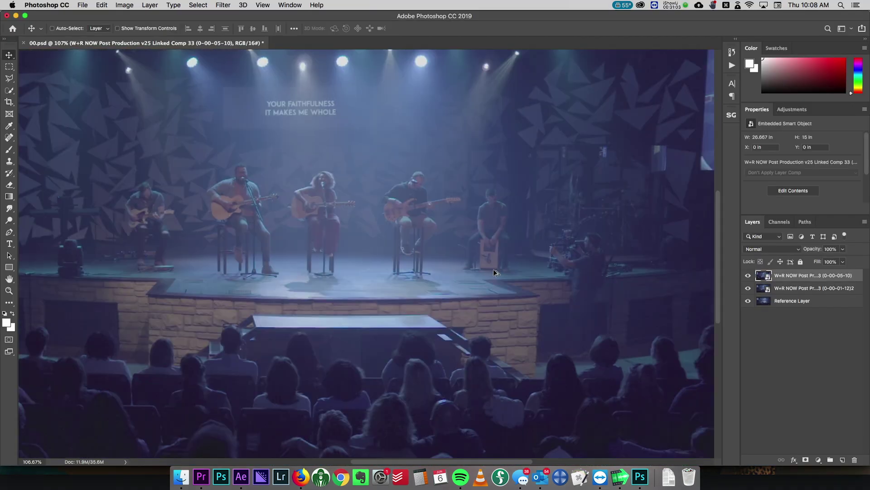
# Hide the 0-00-05-10 frame layer and select the 0-00-01-12 frame layer.
pyautogui.hscroll(3, 589, 272)
pyautogui.click(748, 276)
pyautogui.scroll(3, 658, 272)
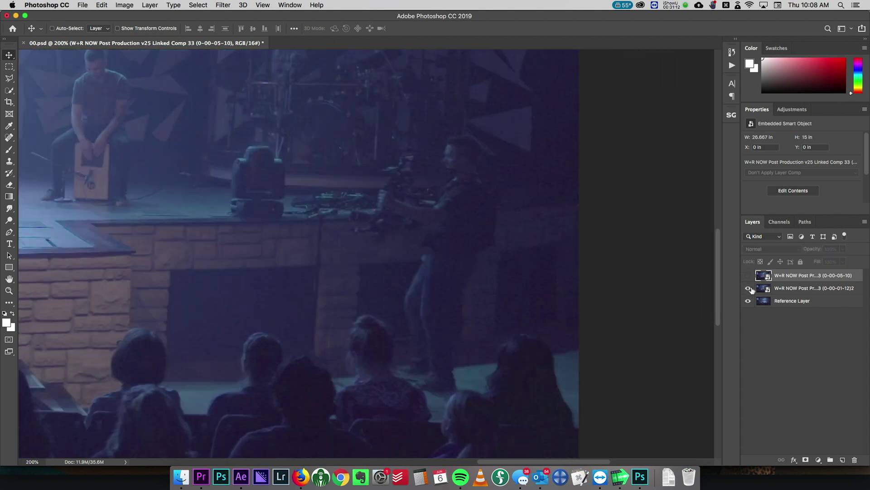
pyautogui.scroll(2, 317, 254)
pyautogui.click(811, 289)
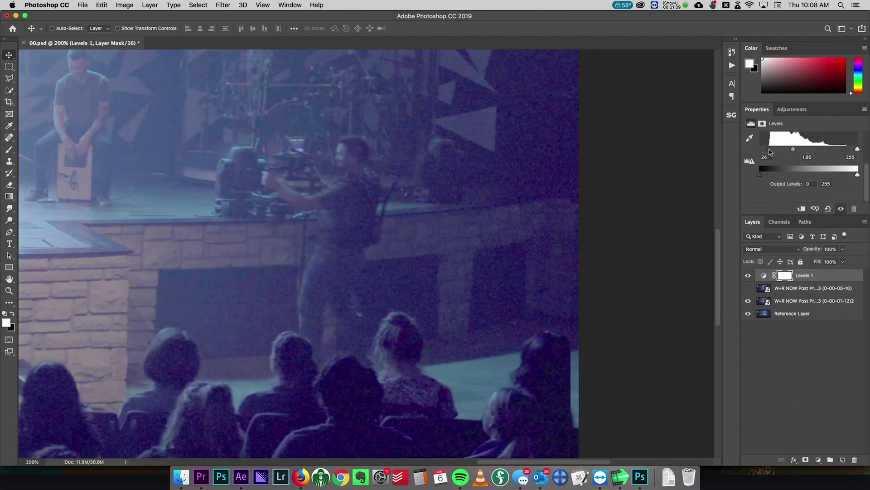
# Lower the 0-00-01-12 frame layer's opacity to 50% and move it into alignment with the Reference Layer.
pyautogui.click(812, 300)
pyautogui.press('5')
pyautogui.moveTo(485, 206); pyautogui.dragTo(512, 224)
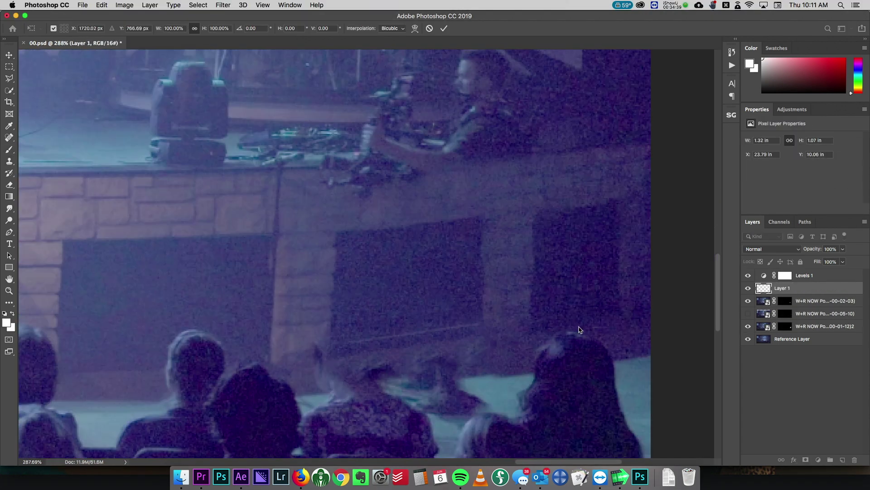
# Toggle the Levels 1 adjustment's visibility and reduce the Clone Stamp brush size for retouching Layer 4.
pyautogui.click(749, 278)
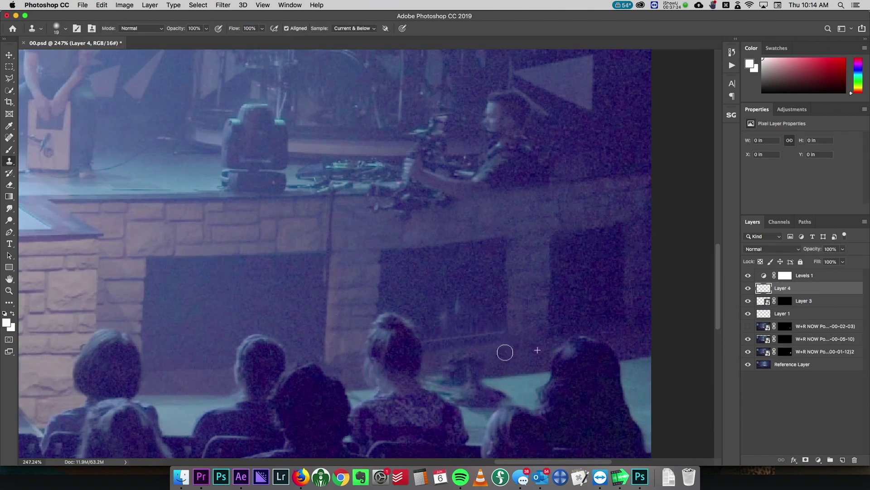
pyautogui.press('[')
pyautogui.press('[')
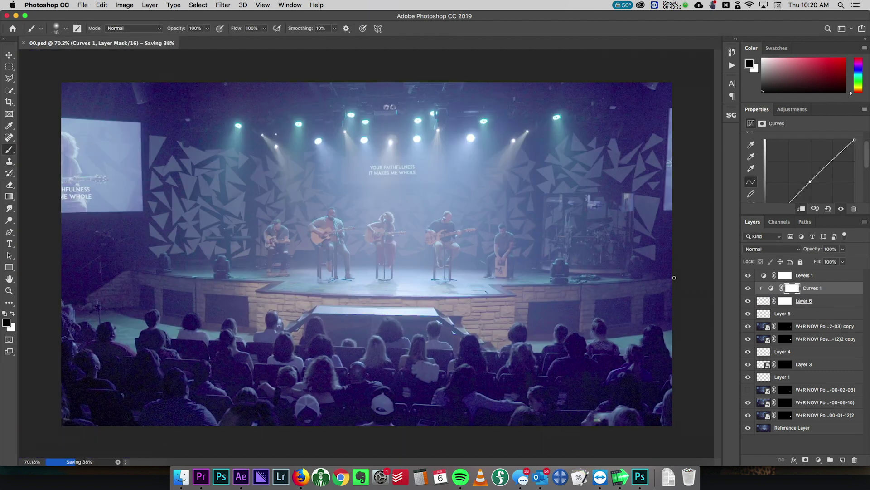
# Hide the Levels 1 adjustment layer in the retouched reference frame document.
pyautogui.press('super+Tab')
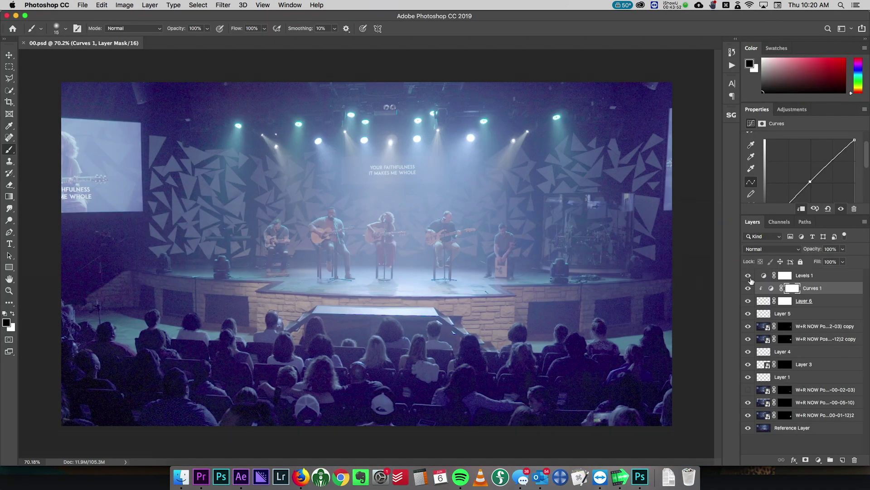
pyautogui.click(748, 275)
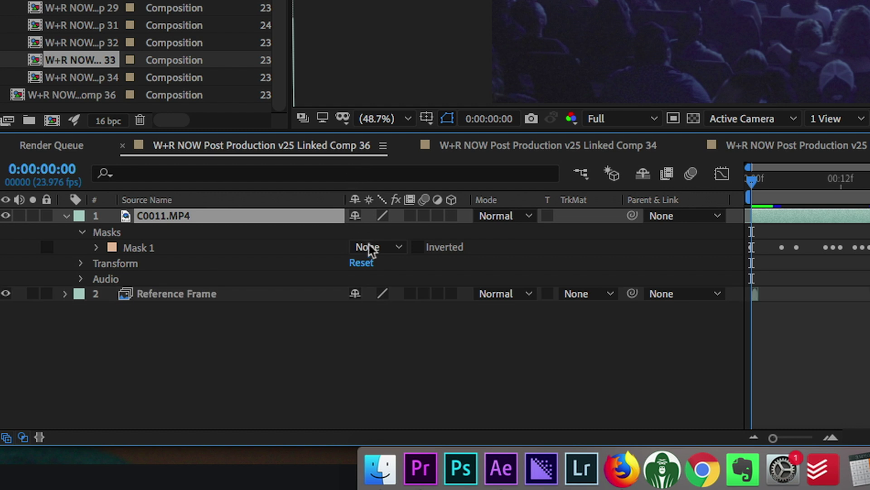
# In After Effects, set the C0011.MP4 layer's Mask 1 mode to Subtract.
pyautogui.click(369, 248)
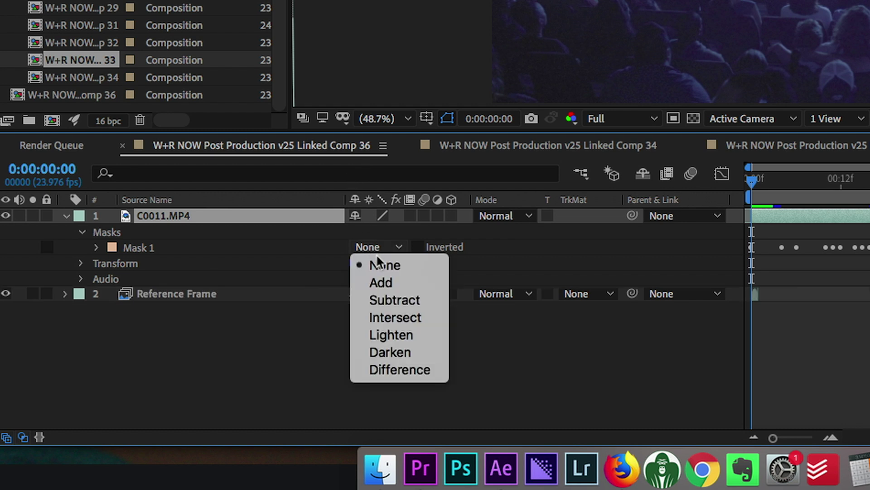
pyautogui.click(408, 301)
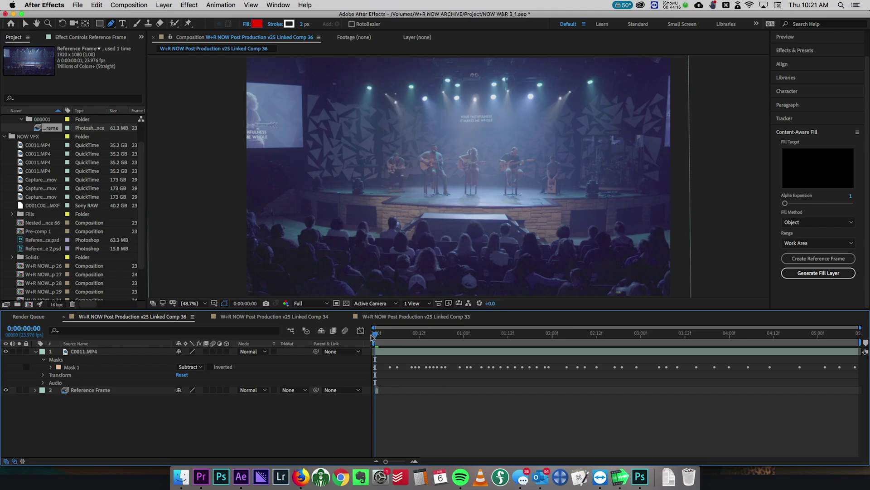
# Generate a Content-Aware Fill layer for the work area using the Object fill method and an alpha expansion of 1.
pyautogui.moveTo(376, 337); pyautogui.dragTo(375, 341)
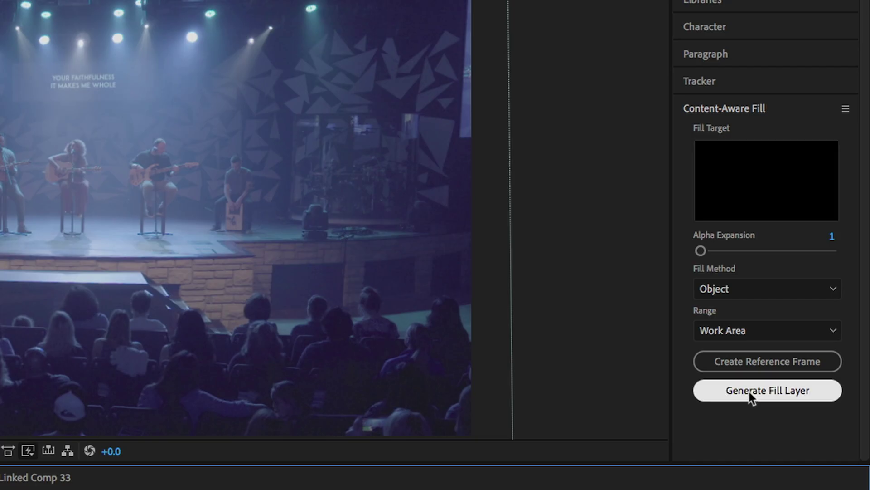
pyautogui.click(809, 275)
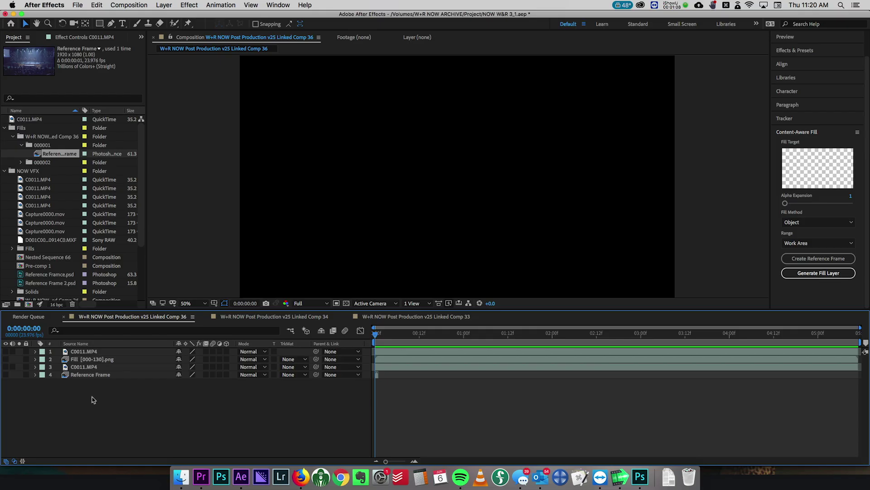
# Switch to Photoshop and clone-stamp along the audience heads and floor edge on Layer 16 of Reference Frame 3.psd.
pyautogui.press('super+Tab')
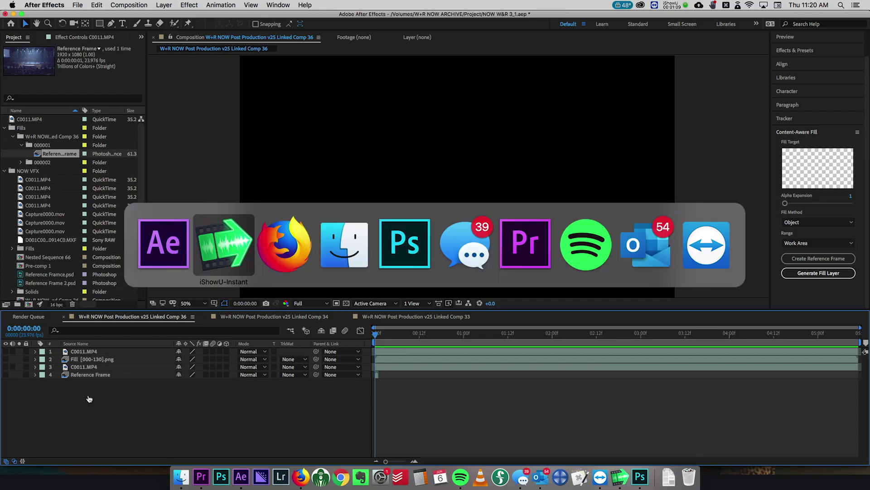
pyautogui.press('super+Tab')
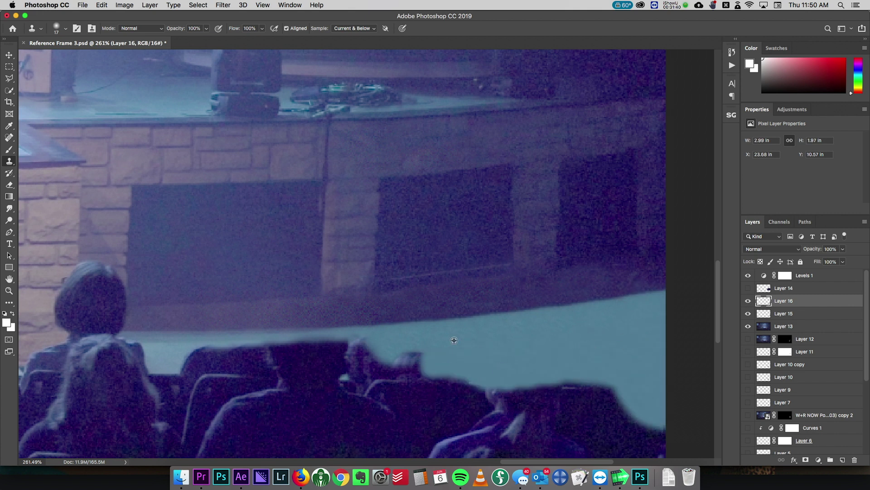
pyautogui.moveTo(207, 349)
pyautogui.mouseDown()
pyautogui.moveTo(277, 344)
pyautogui.moveTo(229, 359)
pyautogui.moveTo(340, 360)
pyautogui.mouseUp()
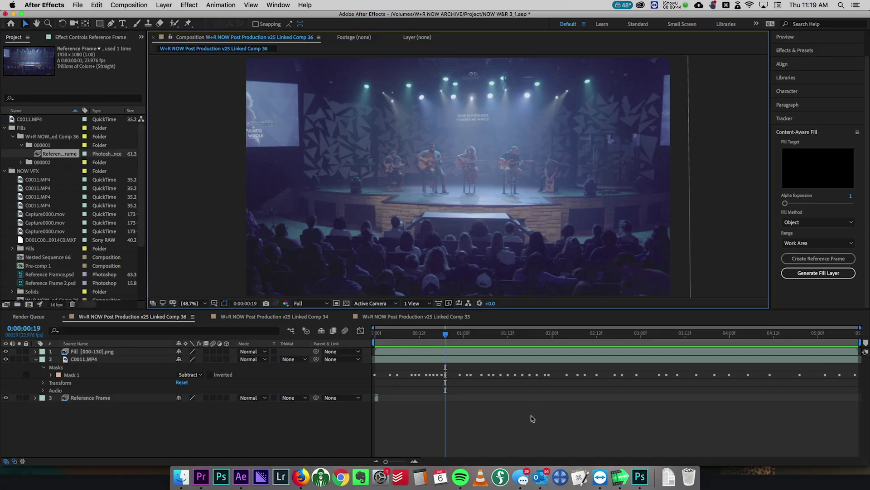
# In After Effects, return to the first frame, duplicate the C0011.MP4 layer and place the copy above the fill layer.
pyautogui.click(540, 418)
pyautogui.press('Home')
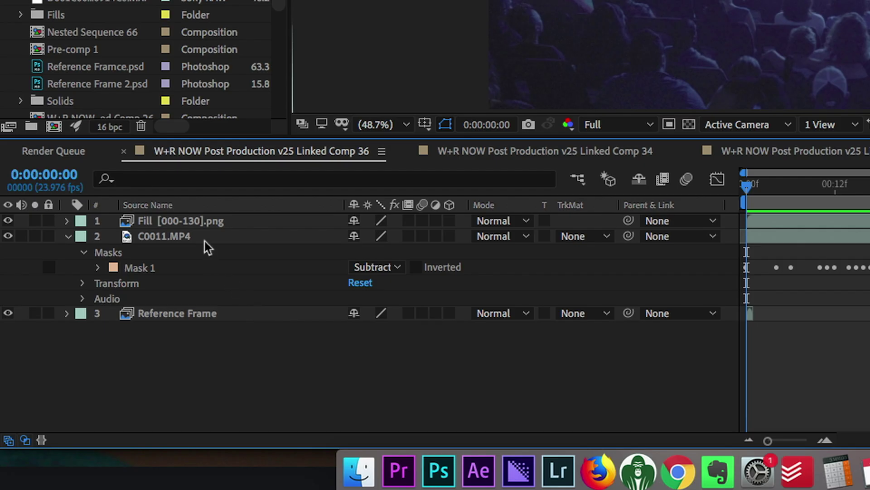
pyautogui.click(204, 240)
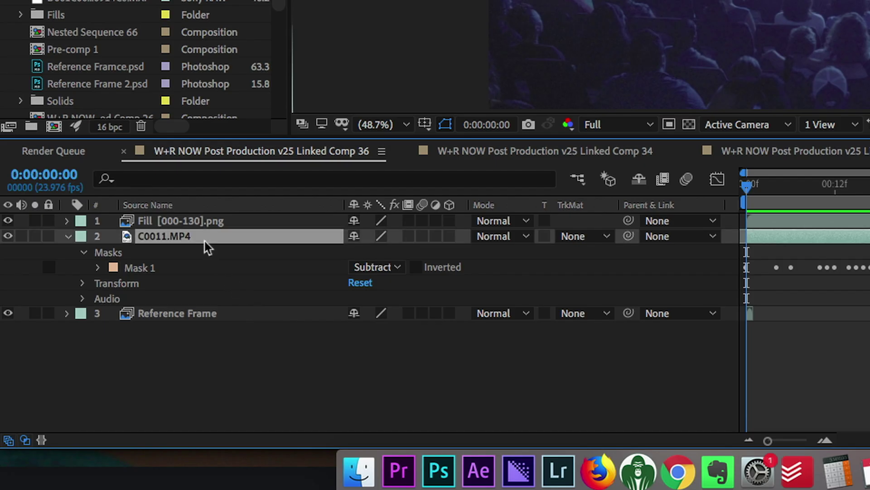
pyautogui.press('super+d')
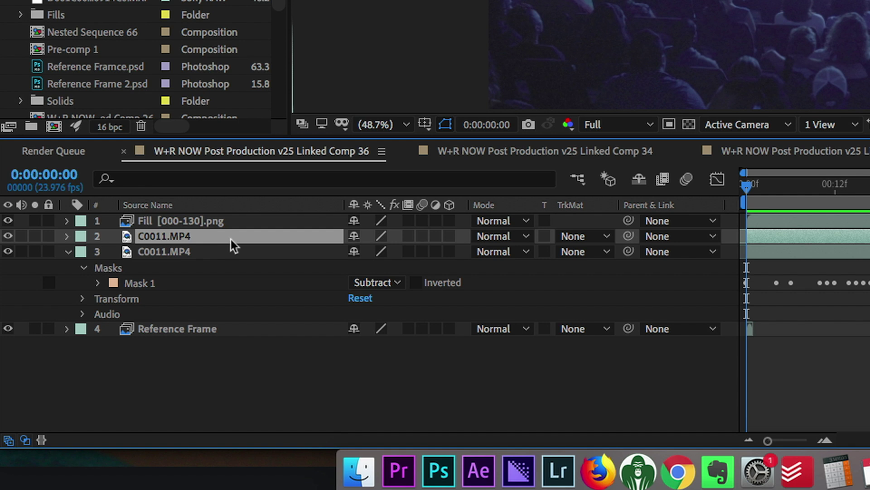
pyautogui.moveTo(231, 240); pyautogui.dragTo(229, 215)
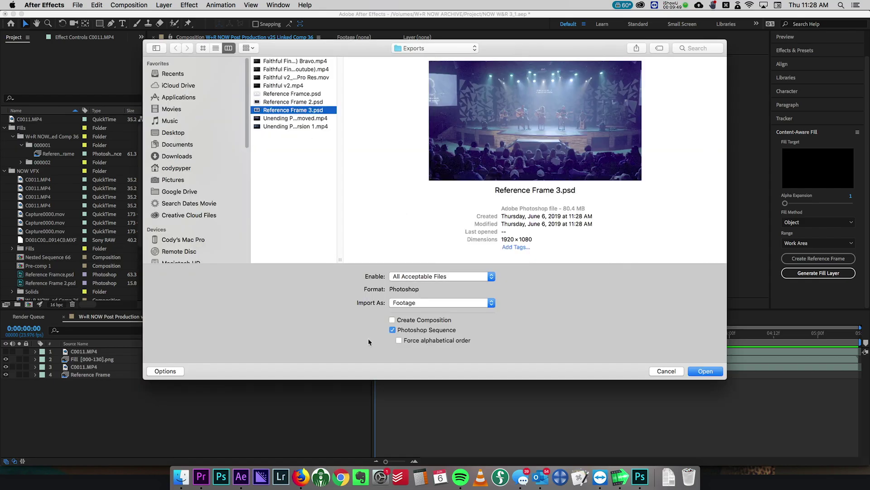
# Import Reference Frame 3.psd as footage and place it in the composition just below the top C0011.MP4 layer.
pyautogui.click(716, 372)
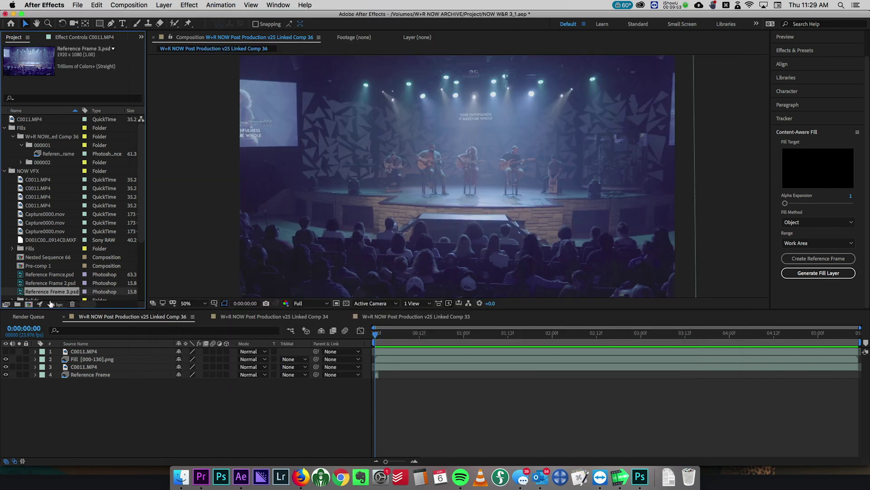
pyautogui.moveTo(83, 350); pyautogui.dragTo(84, 359)
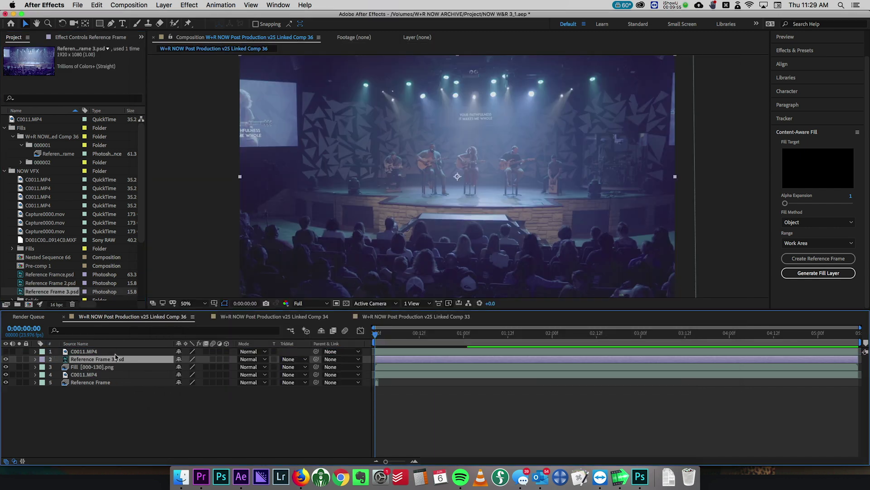
pyautogui.scroll(2, 571, 225)
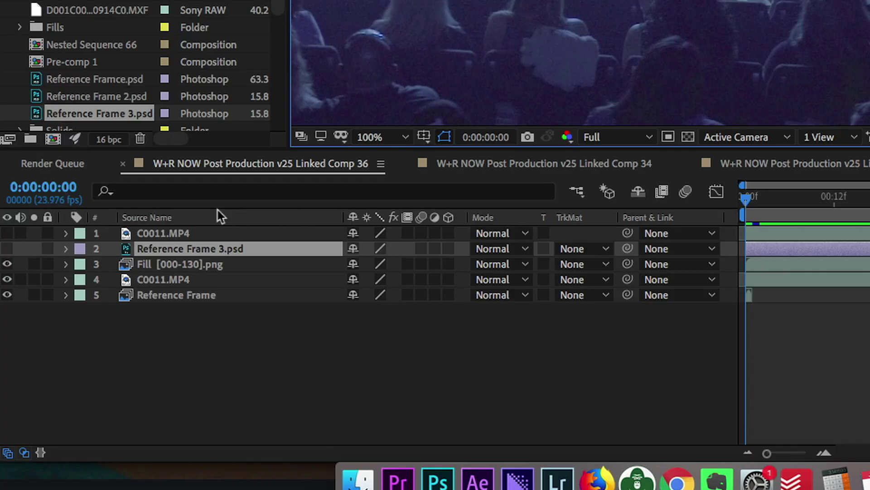
# Make the top C0011.MP4 layer visible and set its Mask 1 mode to Add.
pyautogui.click(8, 235)
pyautogui.click(68, 233)
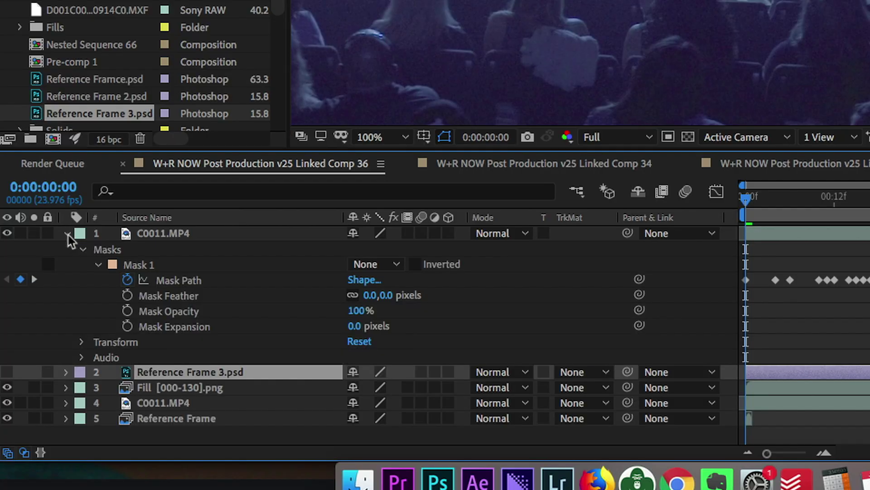
pyautogui.click(154, 265)
pyautogui.click(376, 264)
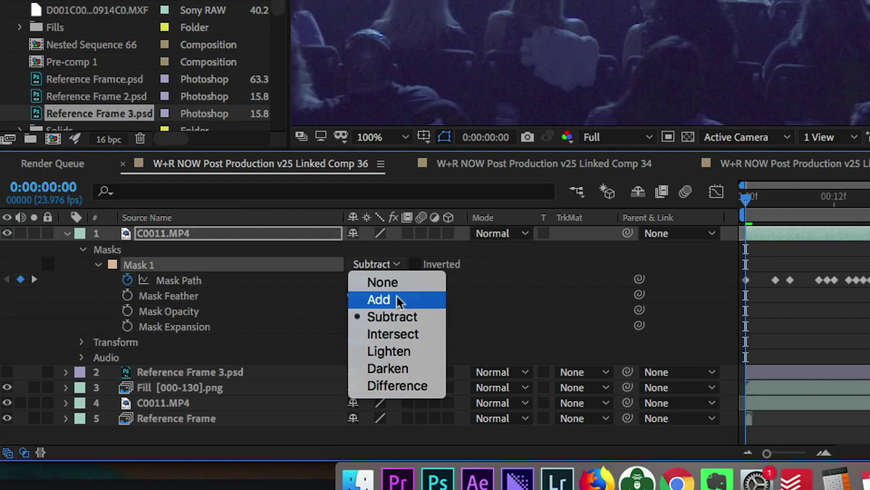
pyautogui.click(398, 298)
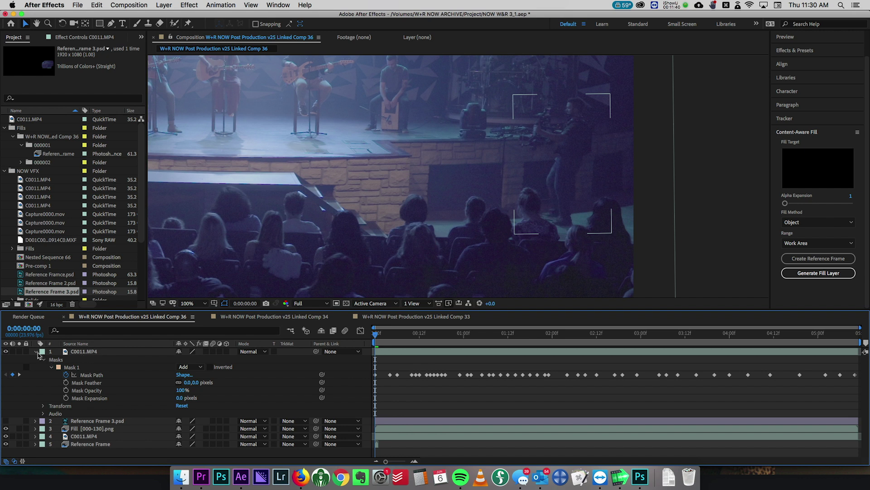
pyautogui.click(36, 352)
# Add a Color Overlay layer style to the top C0011.MP4 layer and set its color to white.
pyautogui.click(313, 5)
pyautogui.write('color')
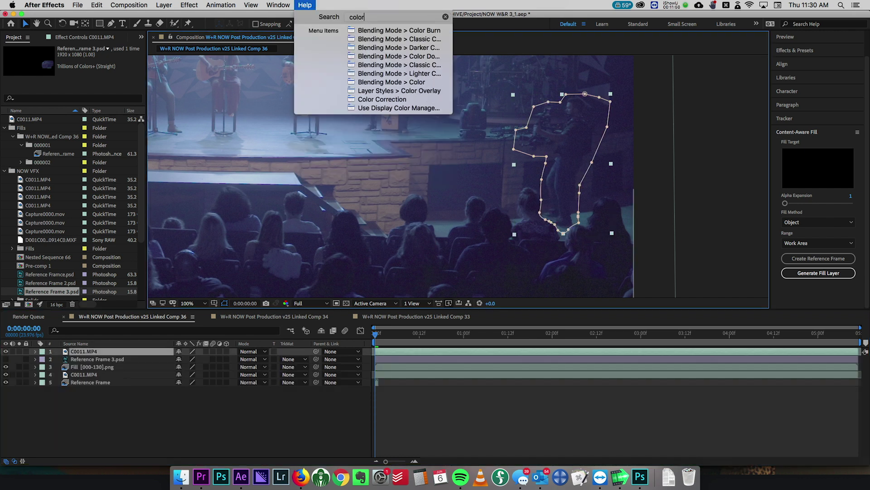
pyautogui.click(399, 91)
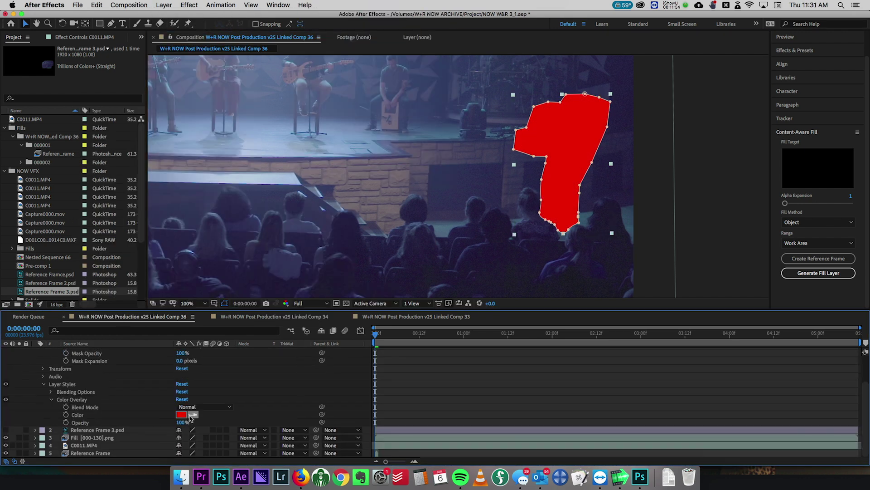
pyautogui.click(181, 415)
pyautogui.moveTo(103, 125); pyautogui.dragTo(8, 67)
pyautogui.click(207, 68)
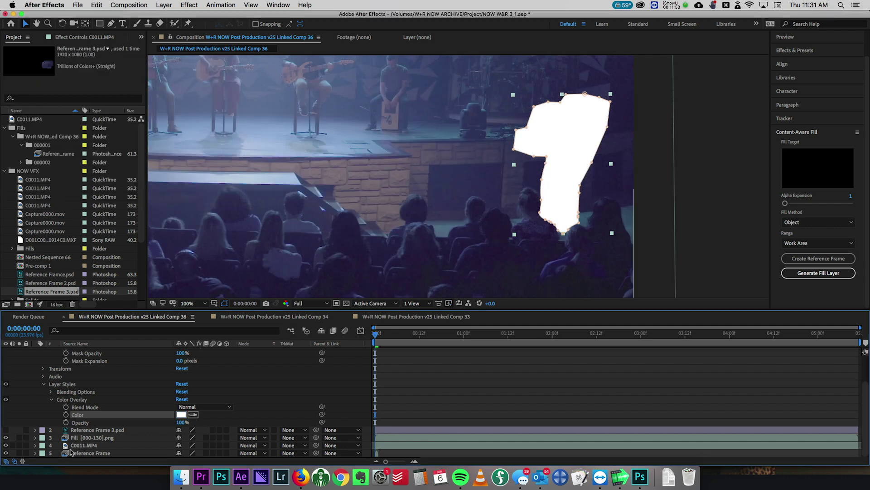
pyautogui.scroll(5, 39, 358)
pyautogui.click(35, 351)
pyautogui.press('F2')
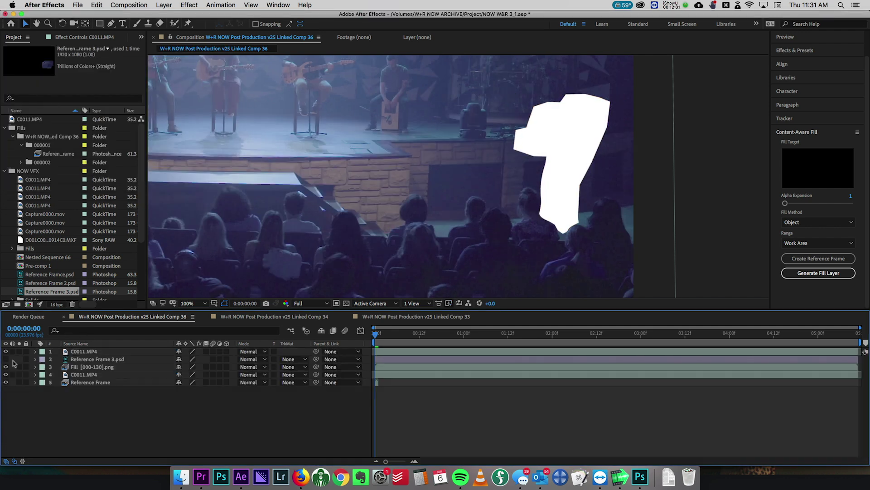
# Set the Reference Frame 3.psd layer's track matte to Alpha, using the C0011.MP4 layer above it.
pyautogui.click(292, 359)
pyautogui.click(313, 378)
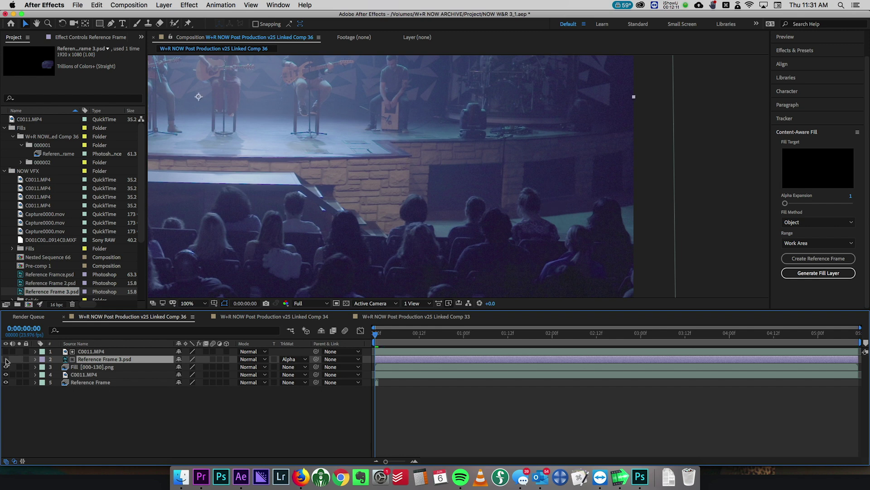
# Duplicate the top C0011.MP4 matte layer and clear the mask and layer style from the copy.
pyautogui.click(69, 353)
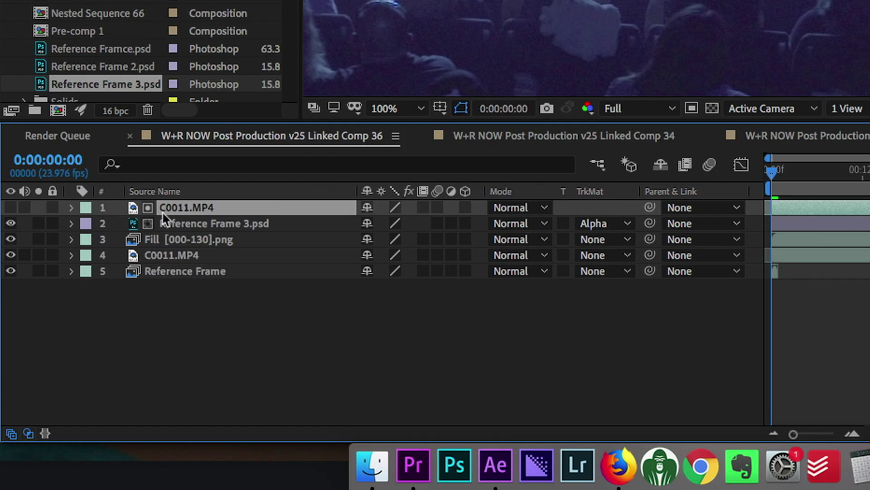
pyautogui.press('super+d')
pyautogui.click(69, 208)
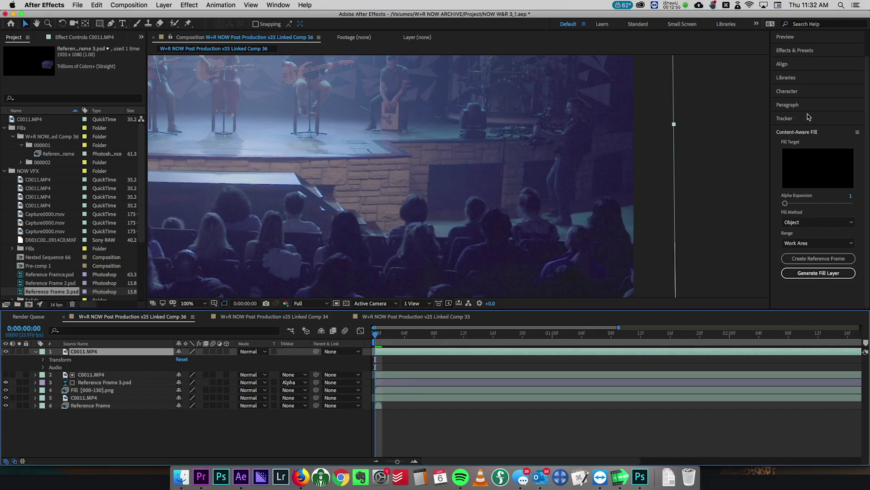
# Motion-track the top C0011.MP4 layer's position from 0:00:05:10 back to the start, with the track point on the stage's stone front.
pyautogui.click(809, 117)
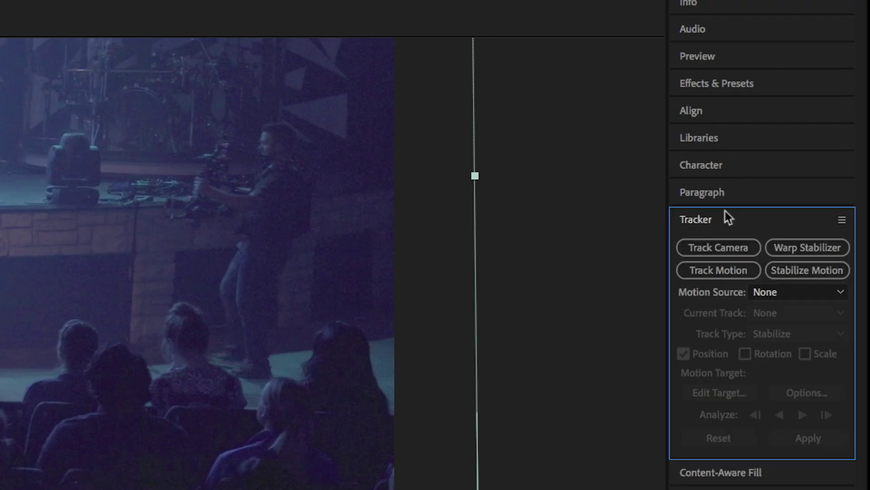
pyautogui.click(719, 269)
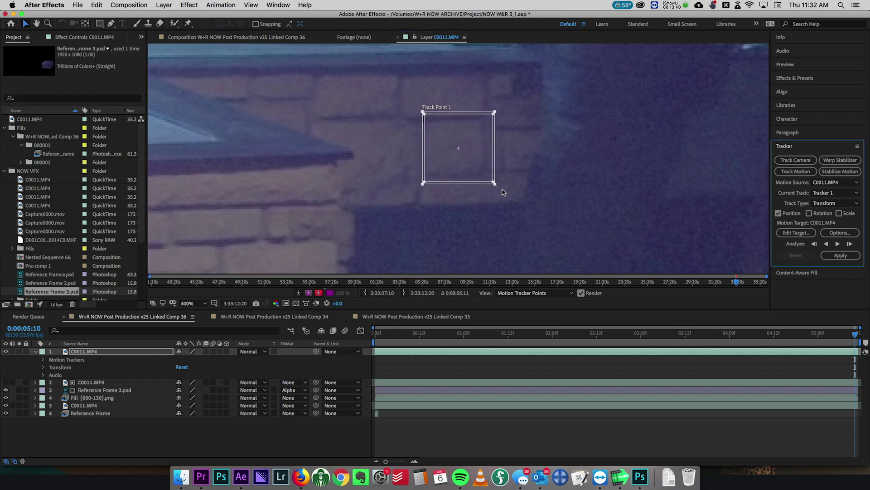
pyautogui.moveTo(495, 183); pyautogui.dragTo(505, 190)
pyautogui.press(',')
pyautogui.press(',')
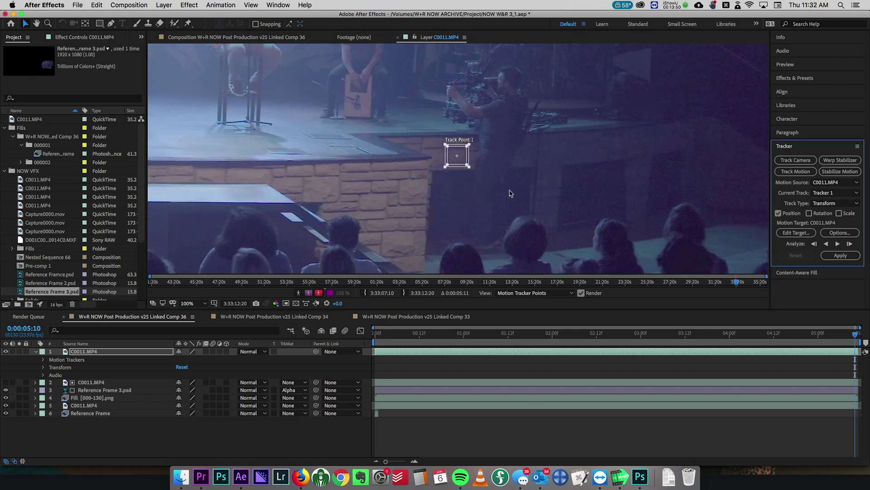
pyautogui.hotkey('alt', 'pageup')
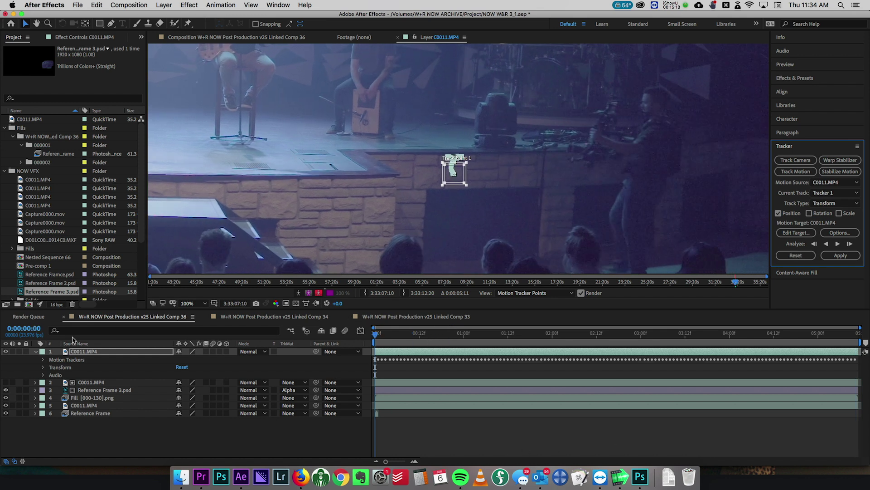
# Add a new null object to the composition.
pyautogui.rightClick(230, 361)
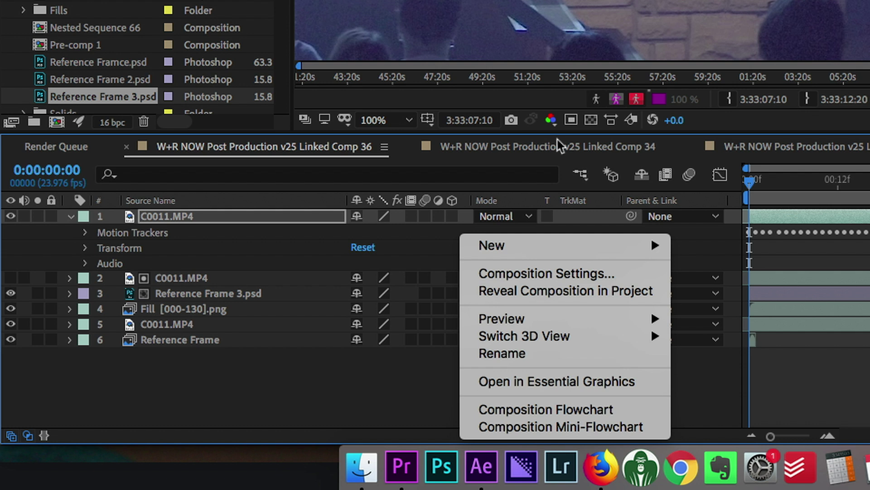
pyautogui.moveTo(534, 249)
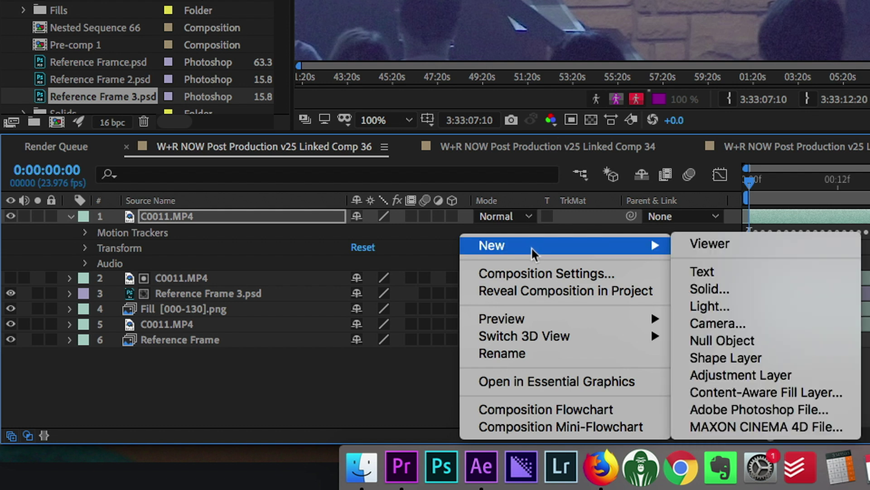
pyautogui.click(719, 341)
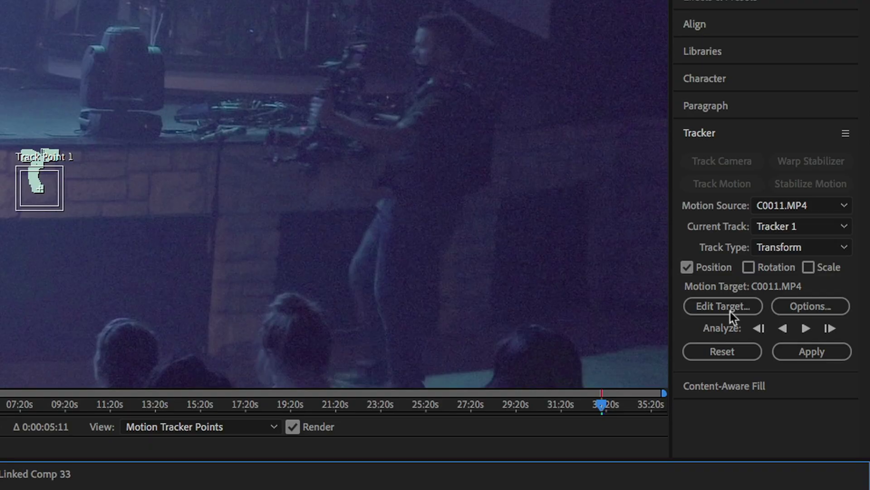
# Set Tracker 1's motion target to the Null 4 layer and apply the tracking data to it.
pyautogui.click(731, 311)
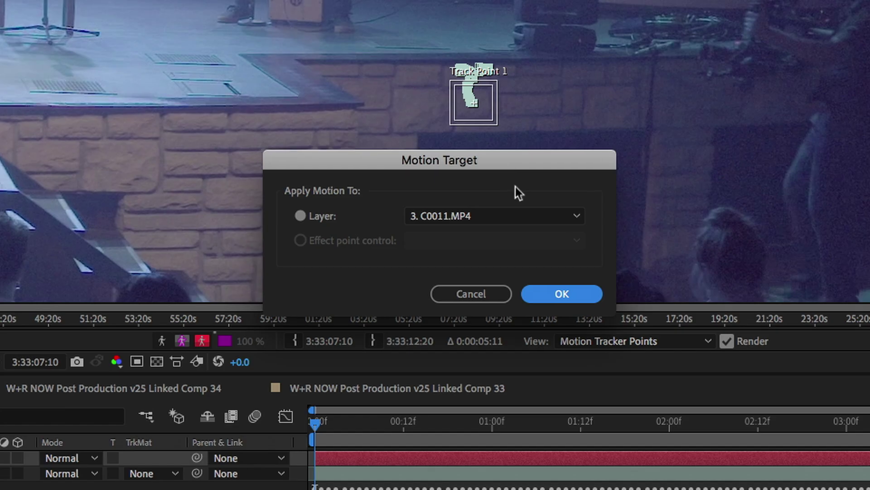
pyautogui.click(75, 130)
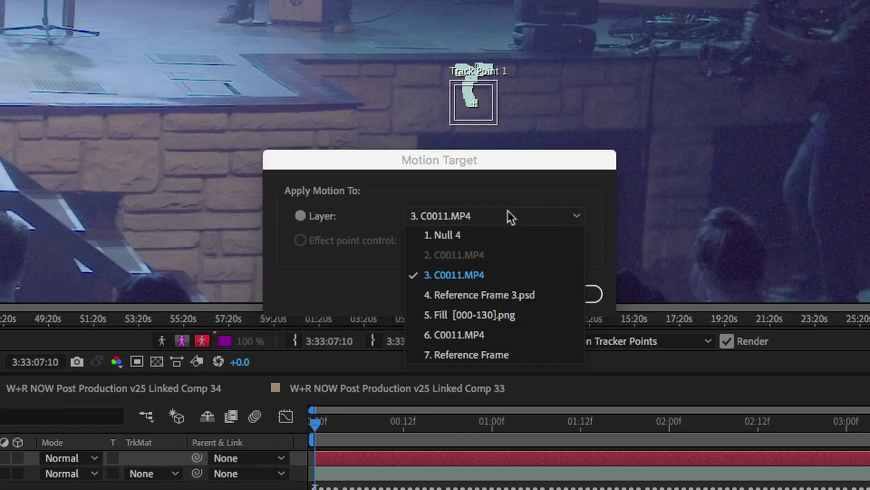
pyautogui.click(461, 237)
pyautogui.click(564, 293)
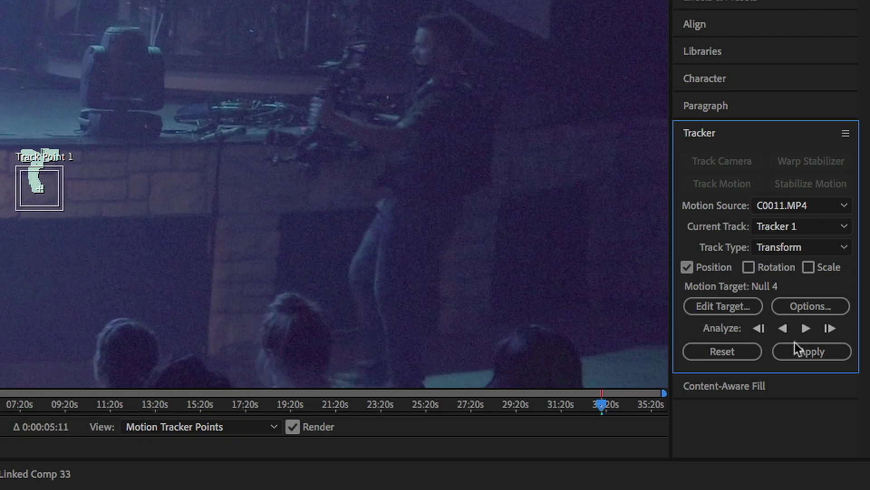
pyautogui.click(798, 350)
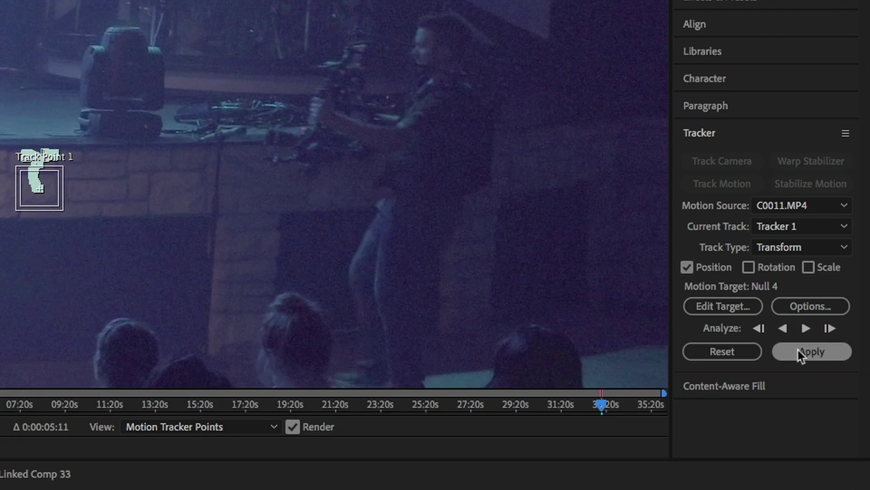
pyautogui.click(491, 161)
pyautogui.click(491, 162)
pyautogui.click(511, 192)
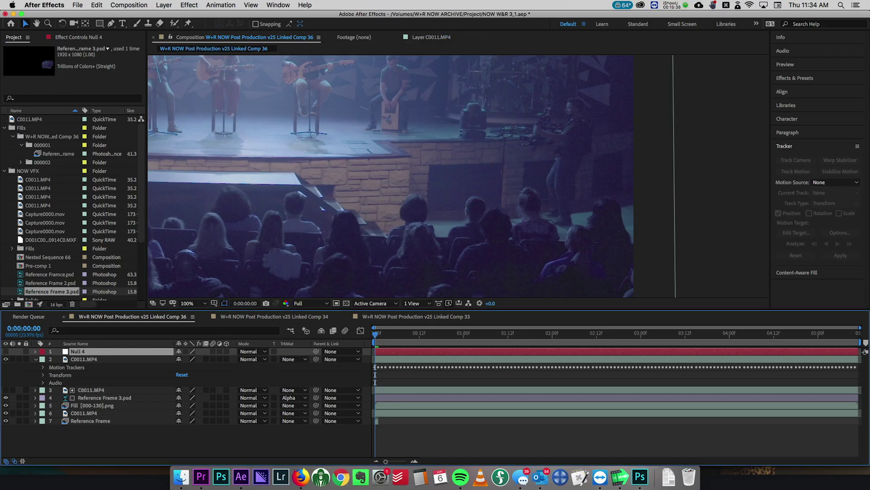
# Hide the tracked C0011.MP4 layer and parent the Reference Frame 3.psd layer to Null 4.
pyautogui.click(5, 359)
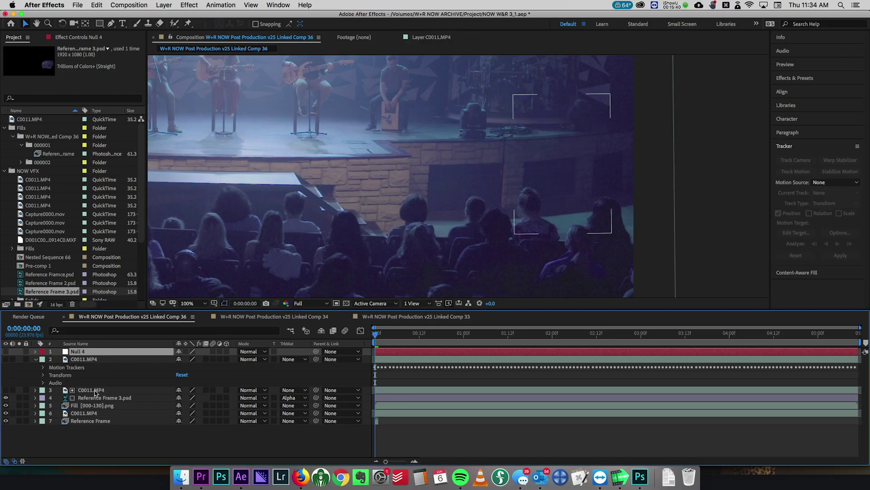
pyautogui.click(312, 398)
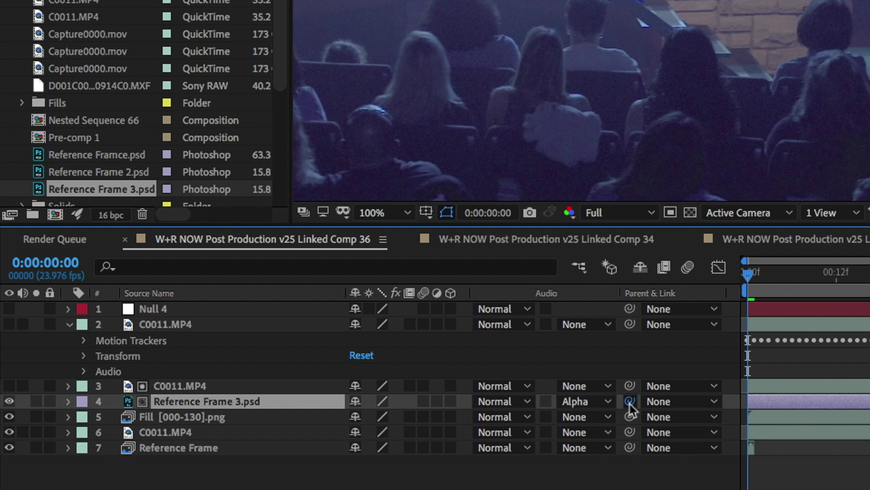
pyautogui.moveTo(630, 402); pyautogui.dragTo(173, 306)
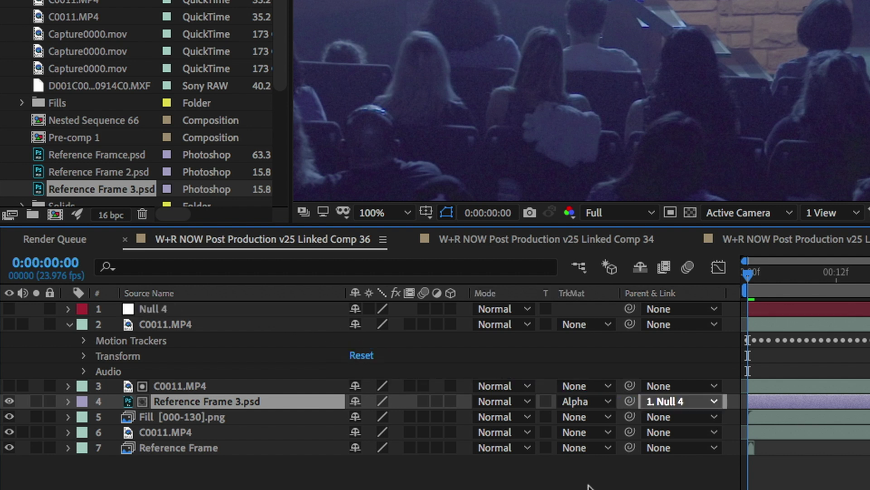
pyautogui.click(656, 472)
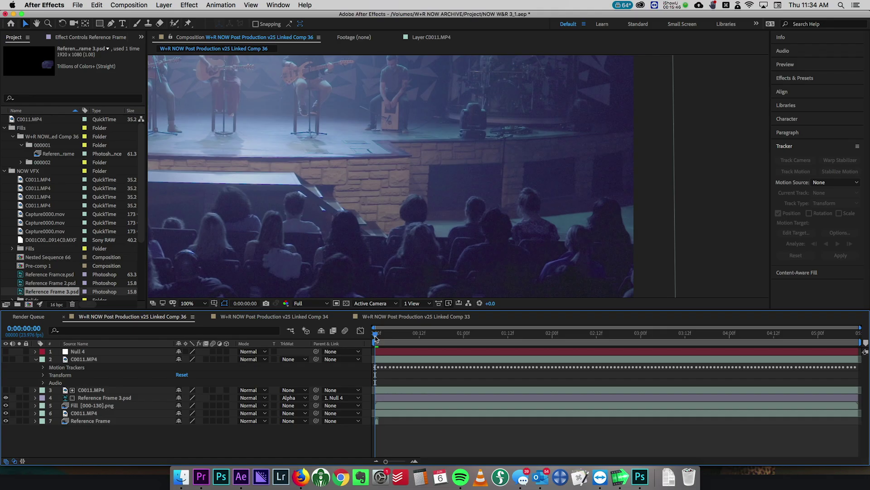
# Scrub the composition from the start to about 0:00:02:04 to check how the reference frame patch follows the shot.
pyautogui.moveTo(375, 338); pyautogui.dragTo(476, 357)
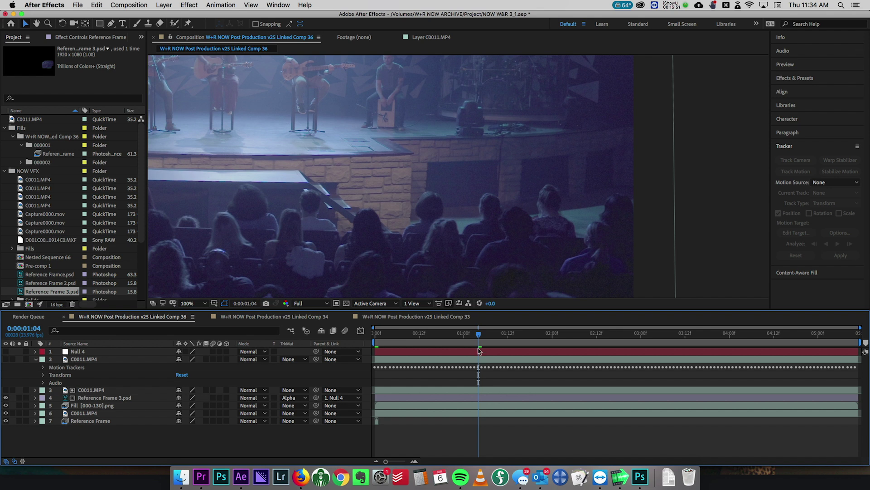
pyautogui.moveTo(479, 338); pyautogui.dragTo(568, 345)
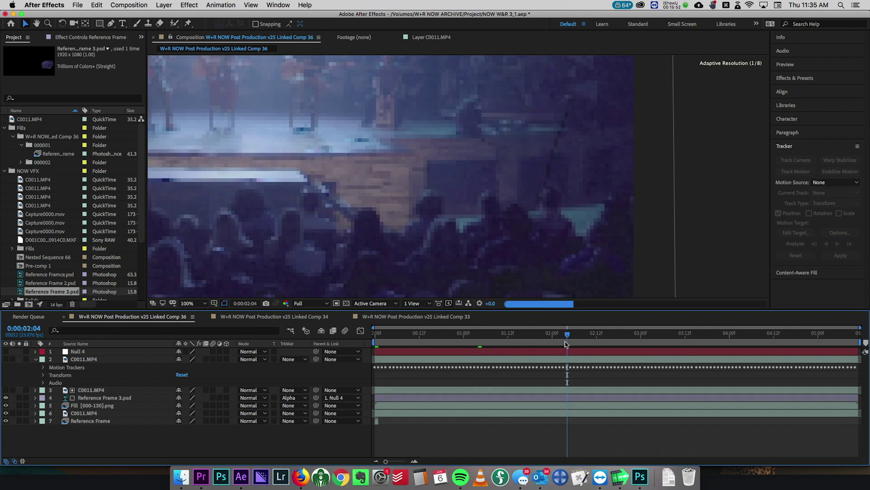